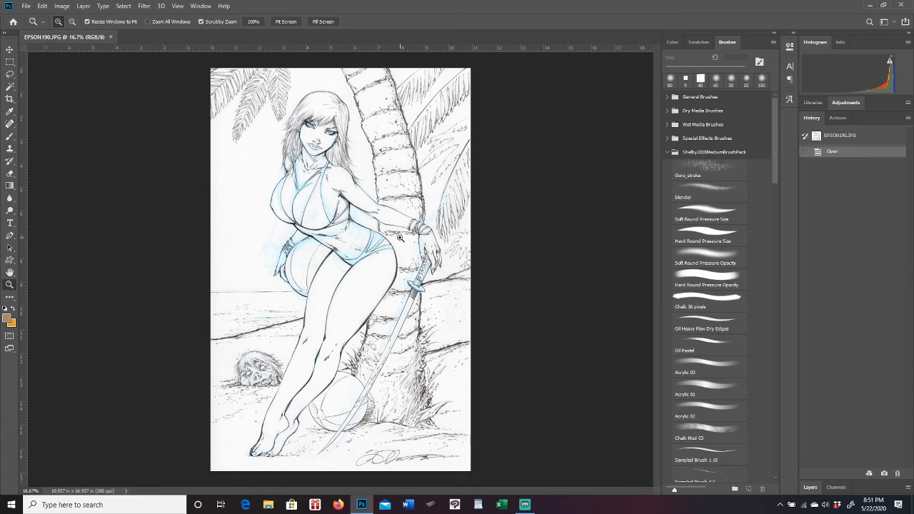
drag(360, 228, 397, 212)
drag(429, 254, 402, 227)
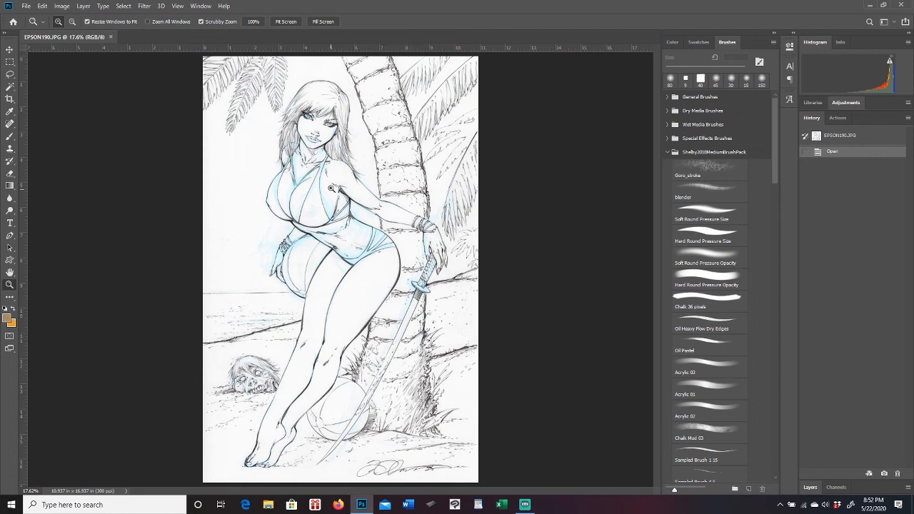
drag(345, 194, 364, 183)
click(396, 289)
drag(397, 289, 404, 284)
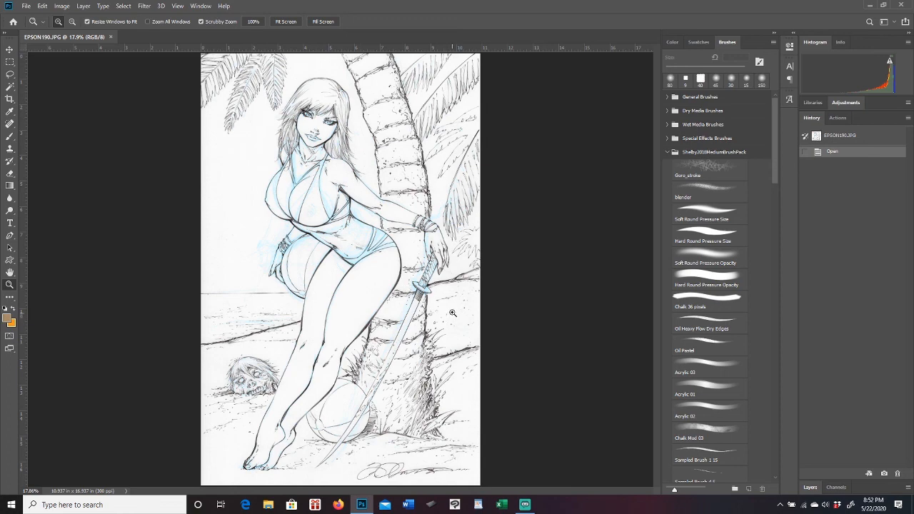
key(ctrl+minus)
key(ctrl+plus)
drag(435, 347, 429, 343)
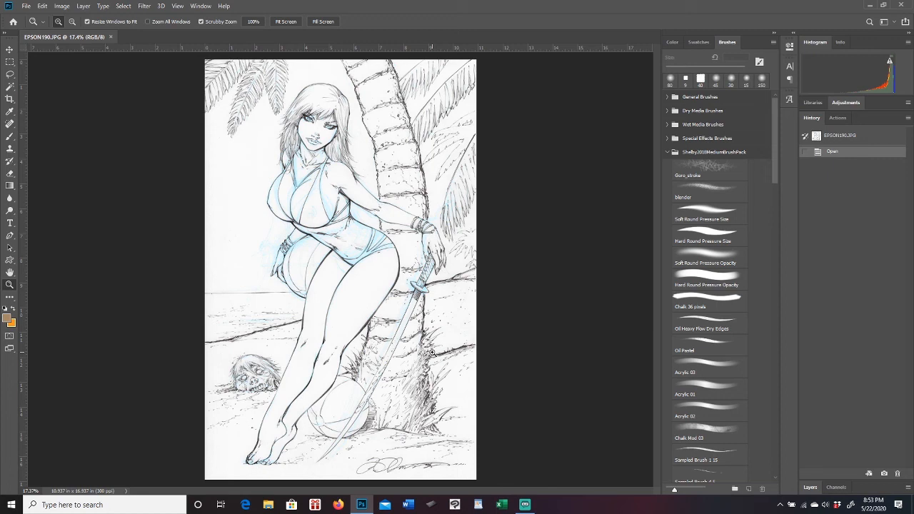
- Check the scan's width, height and resolution in the Image Size settings
click(61, 6)
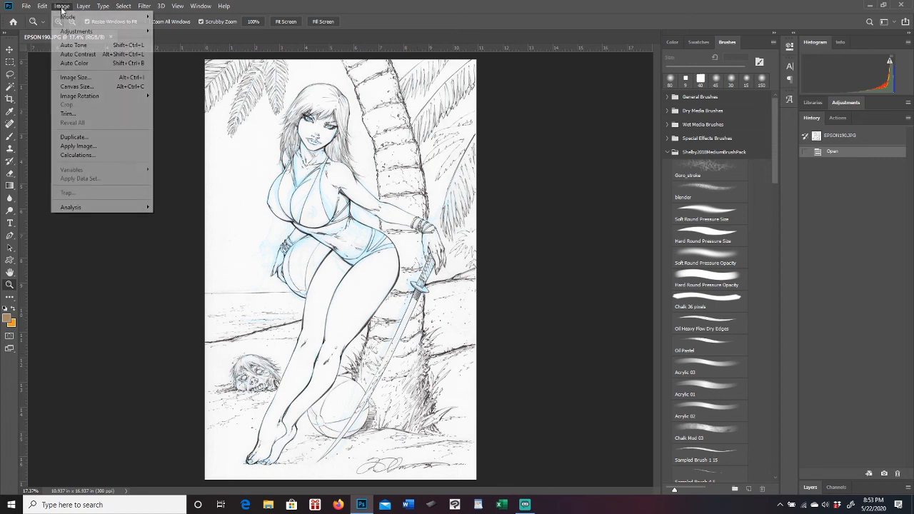
click(77, 77)
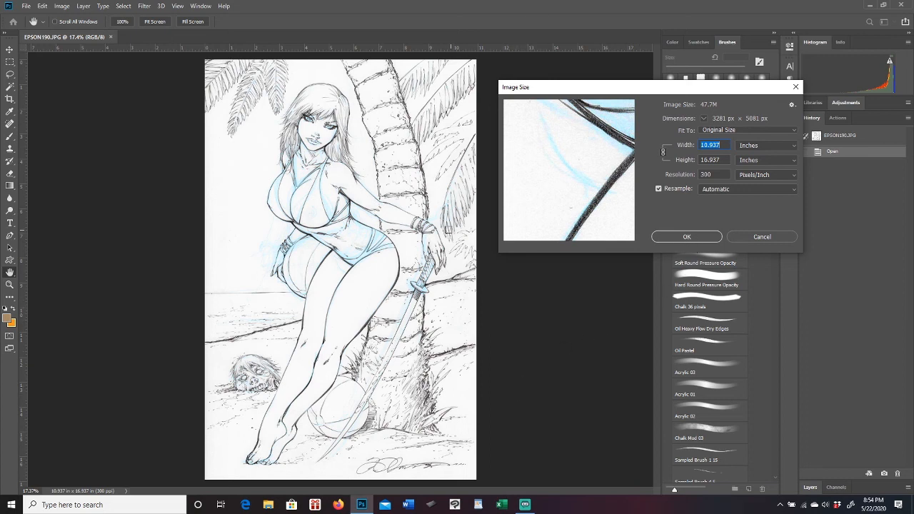
click(692, 238)
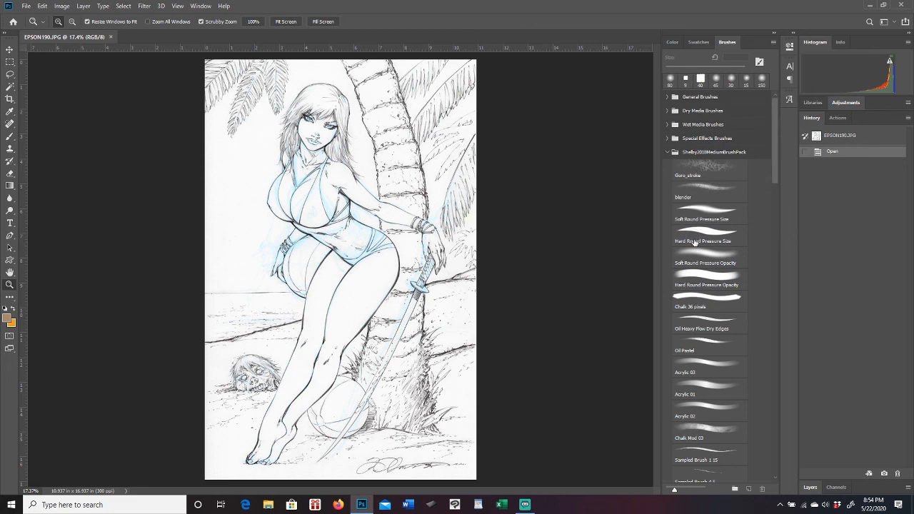
- Enlarge the canvas to 11.25 inches wide and 17.25 inches high
click(62, 5)
click(114, 87)
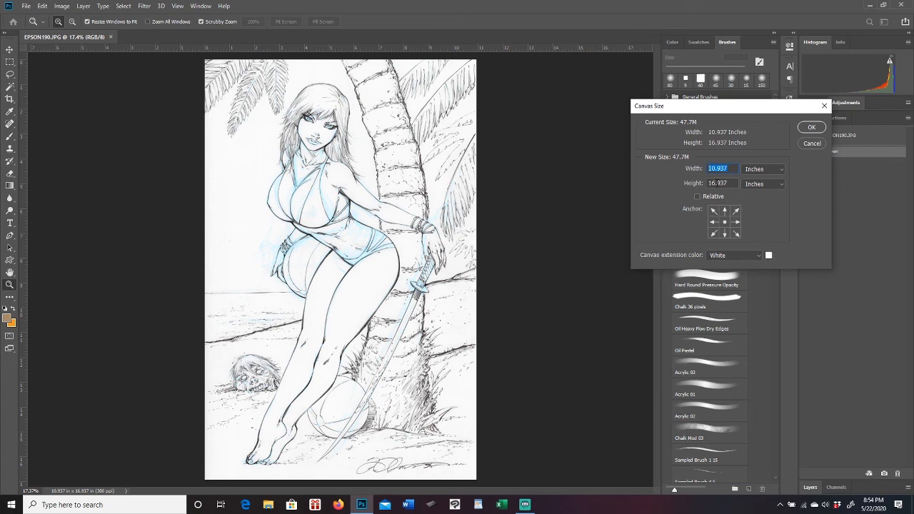
text(11.25)
drag(728, 184, 699, 187)
text(17.25)
click(815, 129)
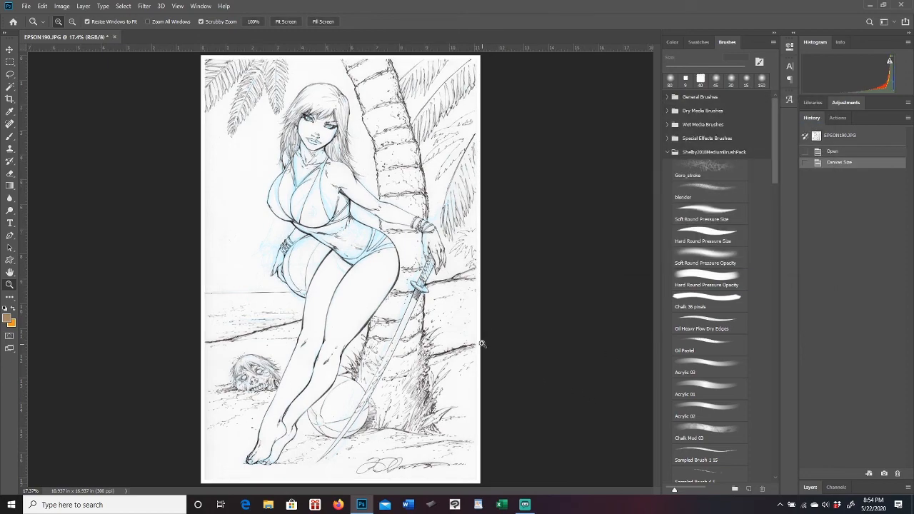
- Examine the white border around the artwork, especially along its top edge
drag(481, 325, 402, 346)
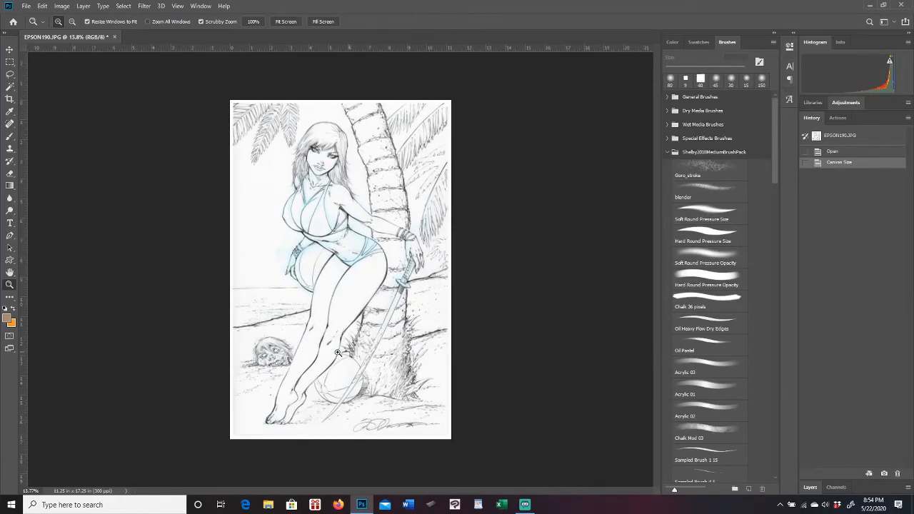
drag(344, 103, 660, 152)
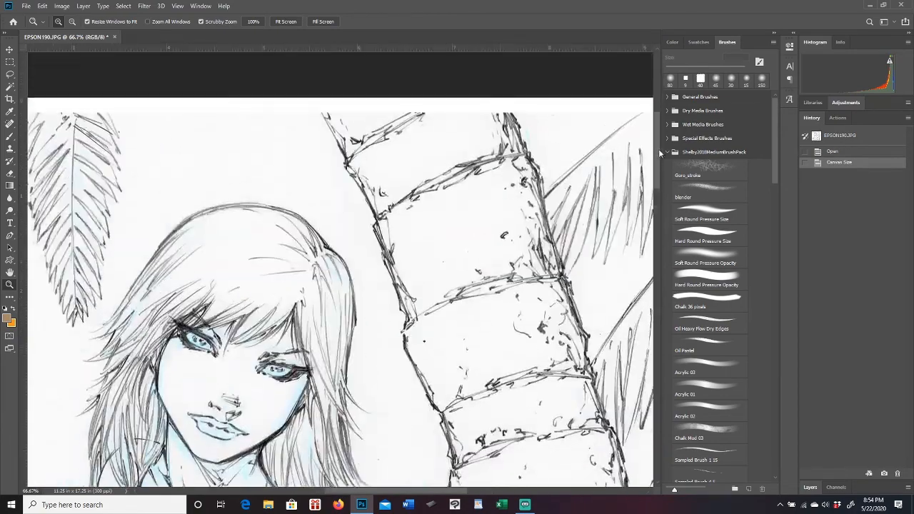
scroll(543, 163, up, 1)
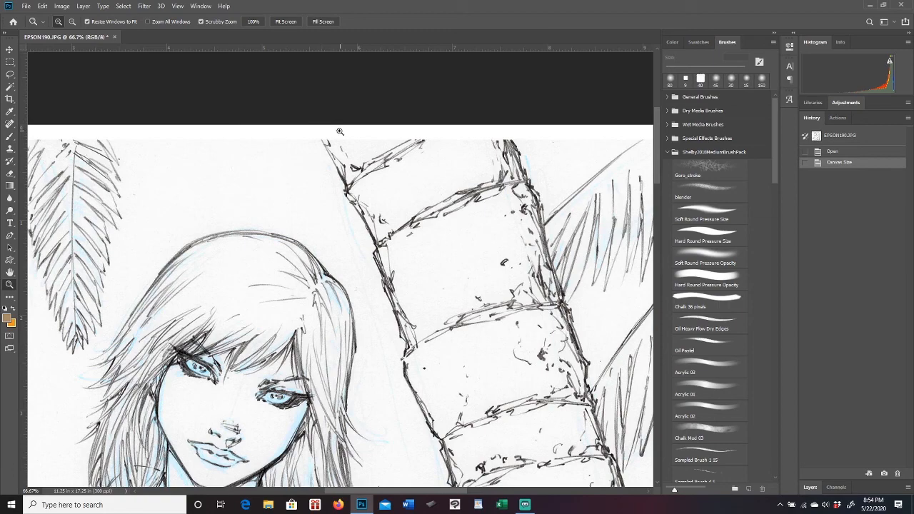
mouse_move(447, 267)
mouse_down()
mouse_move(418, 279)
mouse_move(408, 297)
mouse_up()
drag(458, 340, 420, 348)
drag(349, 301, 369, 277)
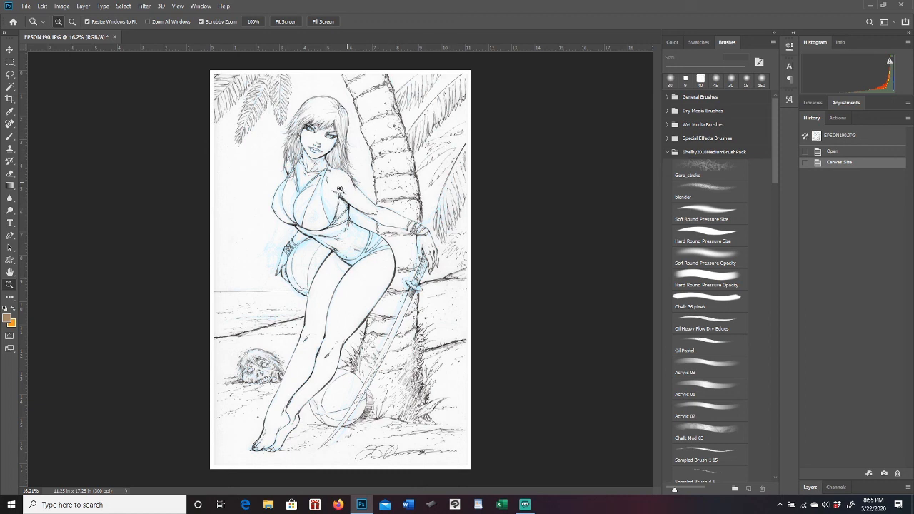
drag(389, 78, 658, 158)
click(340, 130)
click(337, 129)
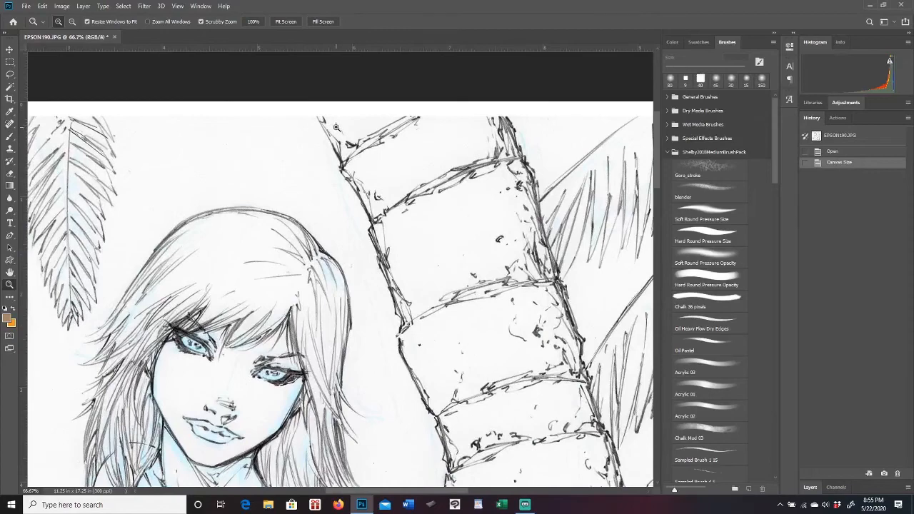
click(336, 127)
- Select the entire canvas and reset the foreground and background colors to black and white
click(124, 6)
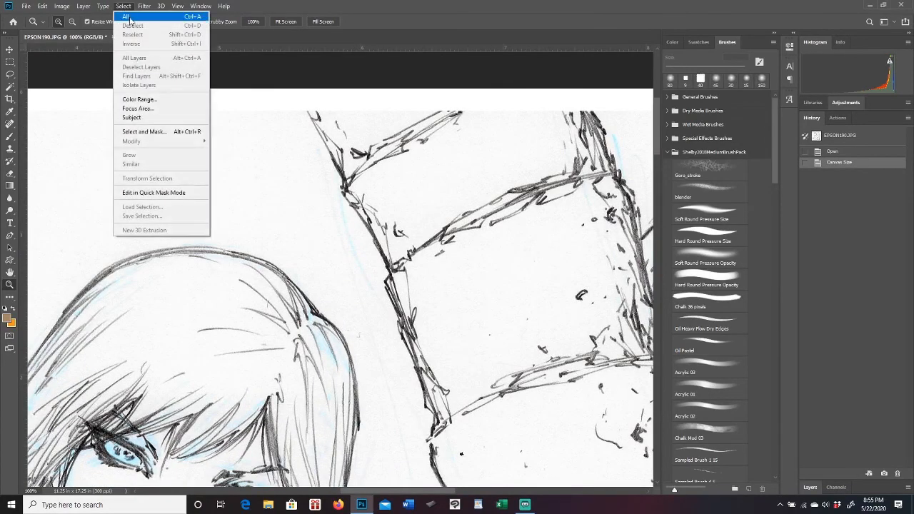
click(132, 20)
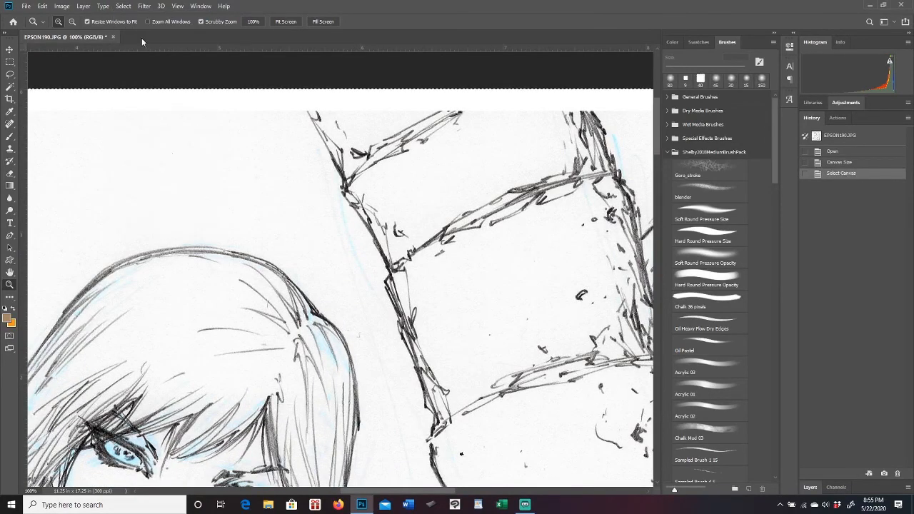
click(5, 307)
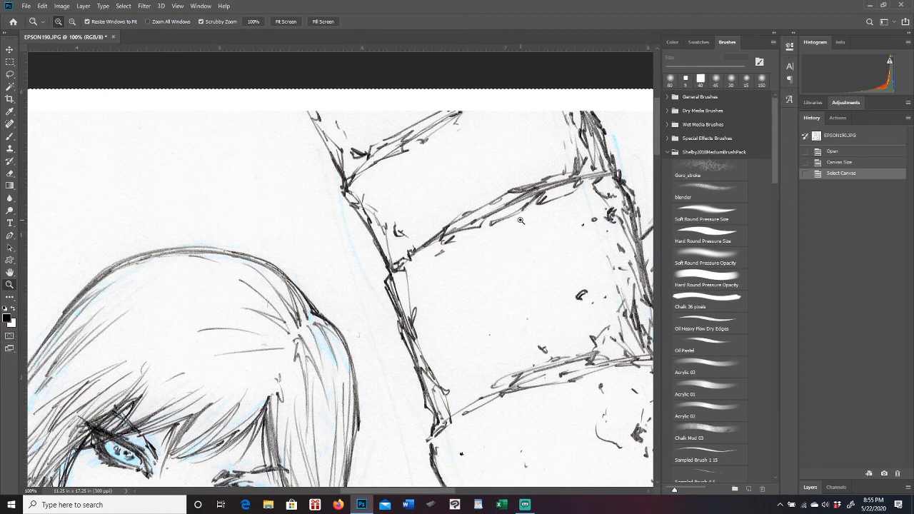
- Scale the selected artwork to 102% in width and height with Free Transform, and deselect it
drag(420, 293, 362, 314)
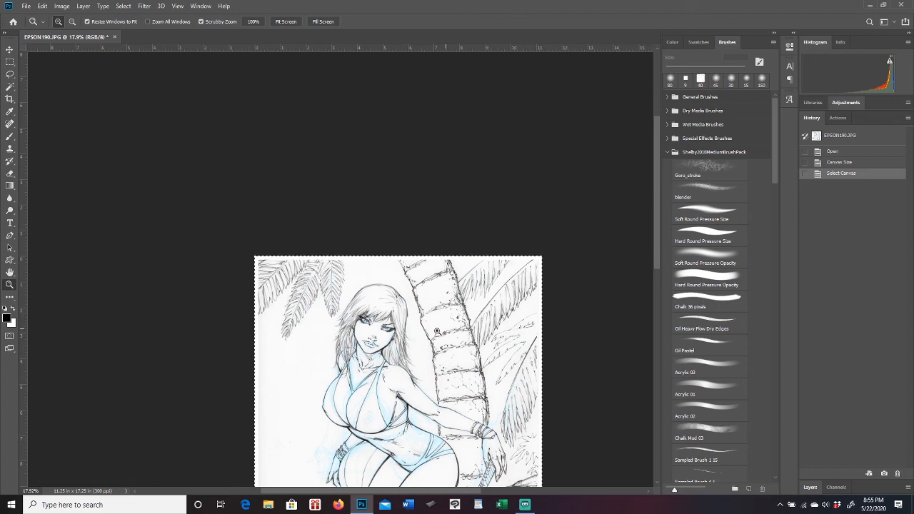
drag(658, 245, 660, 290)
click(62, 6)
mouse_move(42, 6)
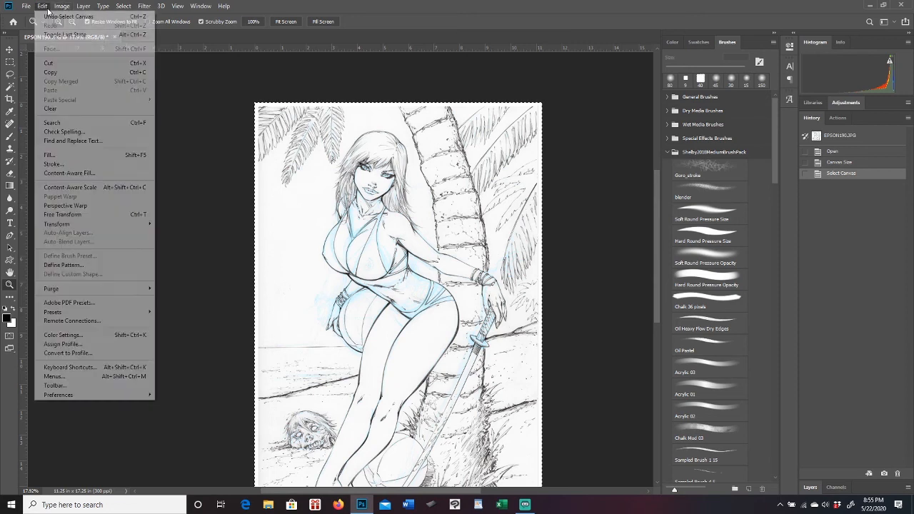
click(77, 216)
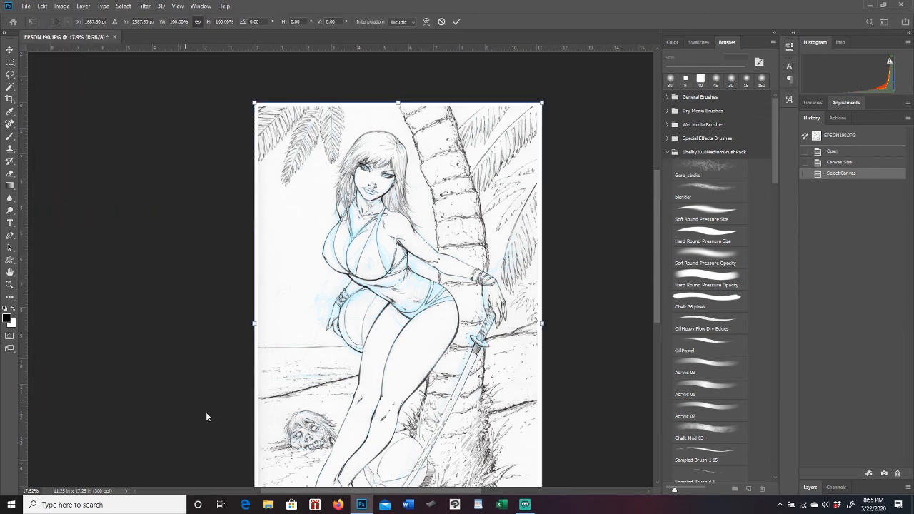
click(204, 24)
key(Up)
key(Up)
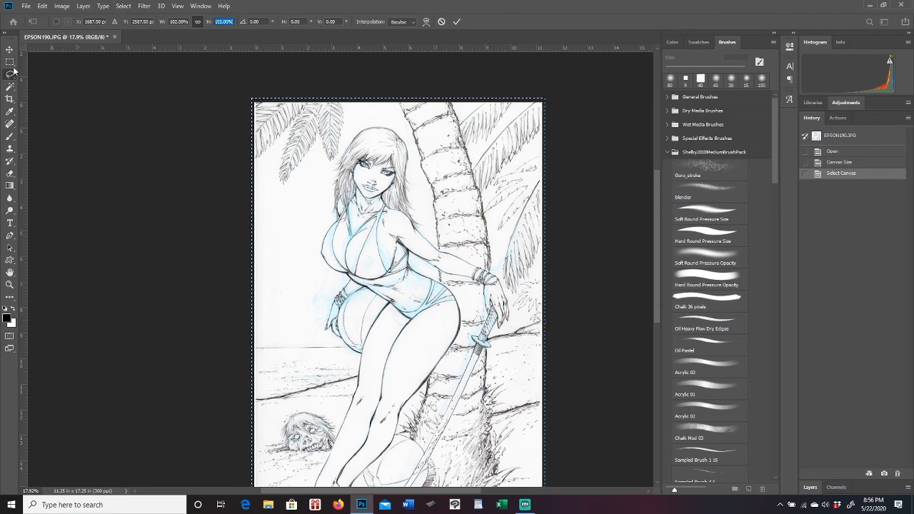
key(Return)
key(ctrl+d)
click(10, 285)
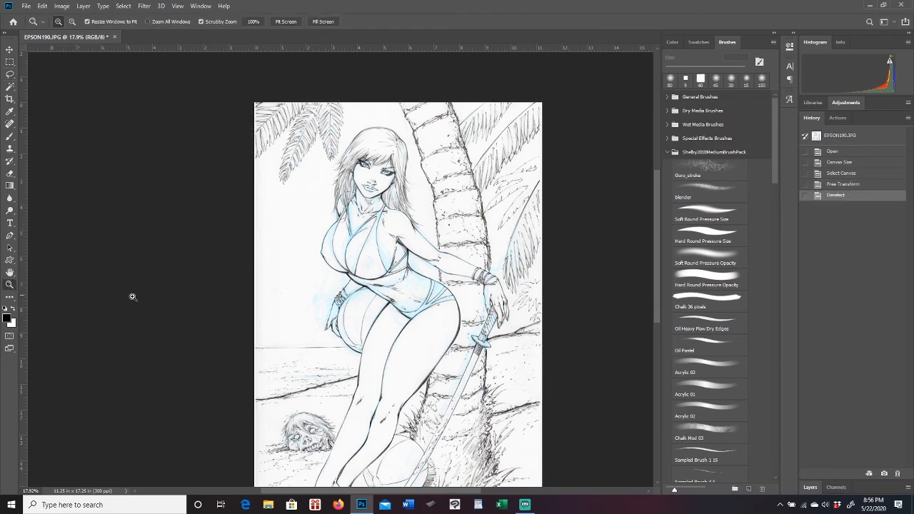
- Inspect the top and right edges of the enlarged artwork for leftover white border
mouse_move(545, 203)
mouse_down()
mouse_move(656, 226)
mouse_move(652, 349)
mouse_move(647, 299)
mouse_move(561, 259)
mouse_up()
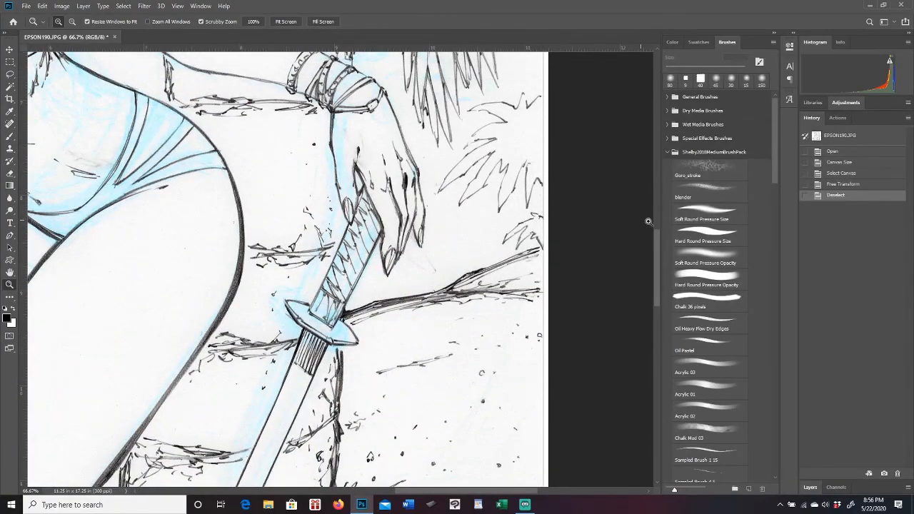
drag(530, 487, 451, 494)
drag(659, 265, 645, 120)
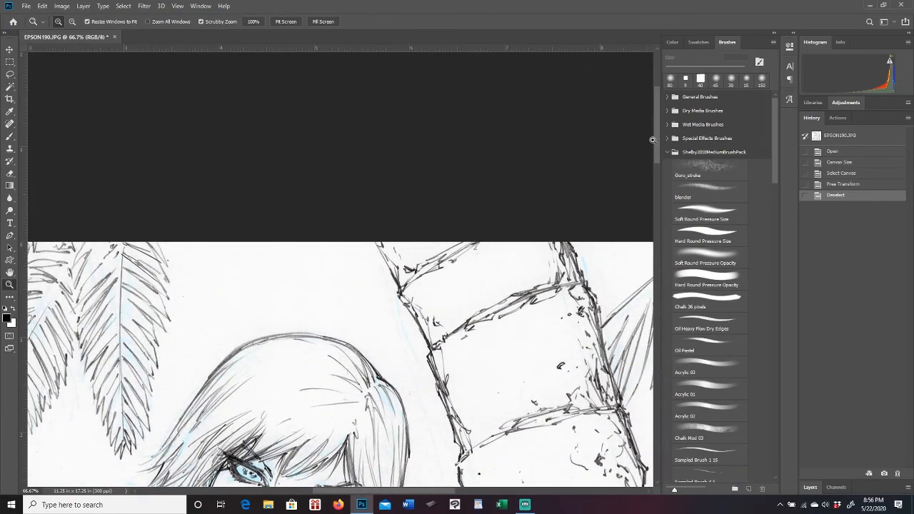
drag(431, 492, 524, 492)
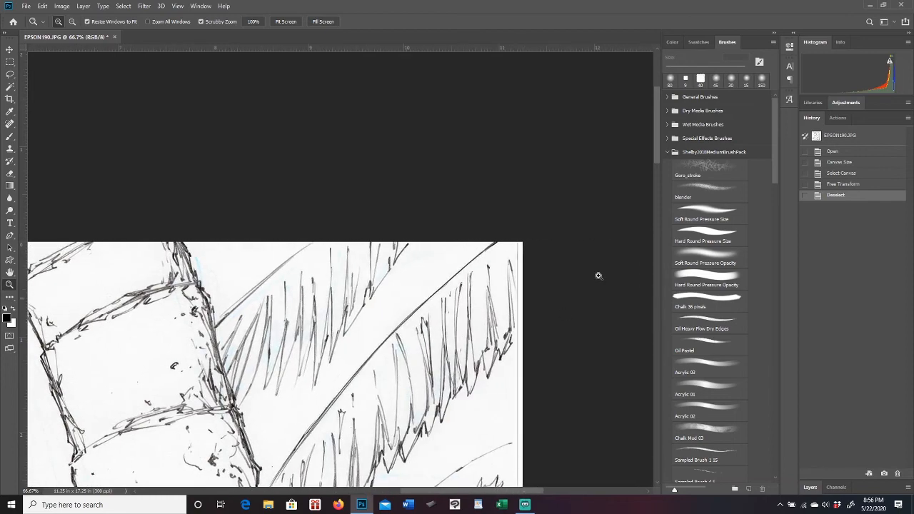
drag(657, 149, 659, 208)
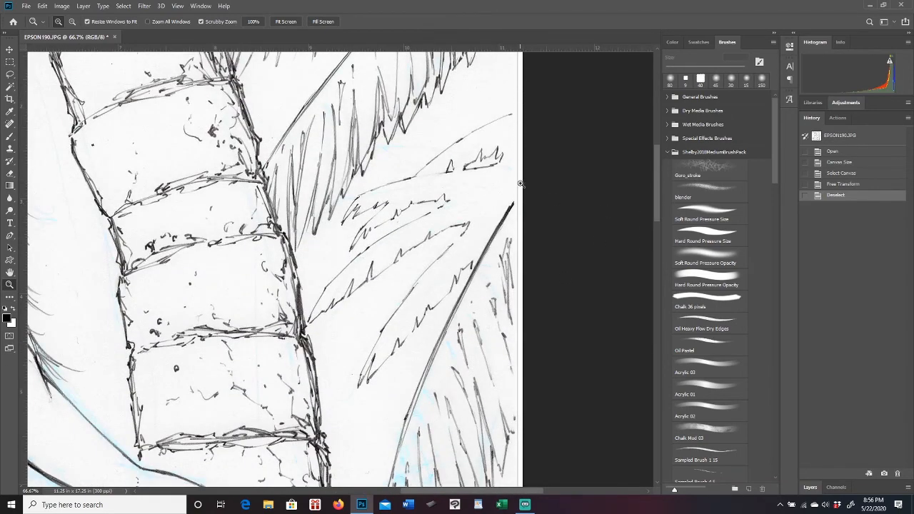
drag(655, 193, 658, 356)
- Try a vertical guide just inside the artwork's right edge, revert the history to Free Transform, and deselect the canvas
drag(25, 305, 515, 318)
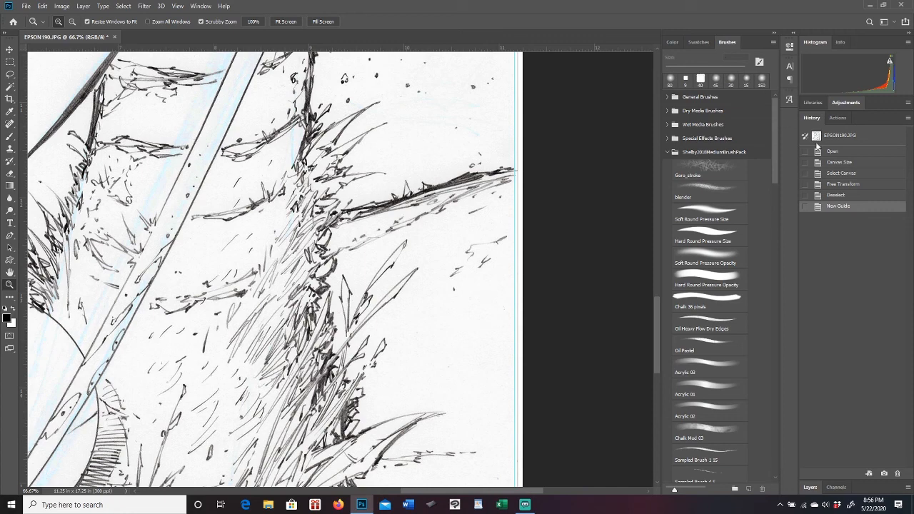
click(812, 488)
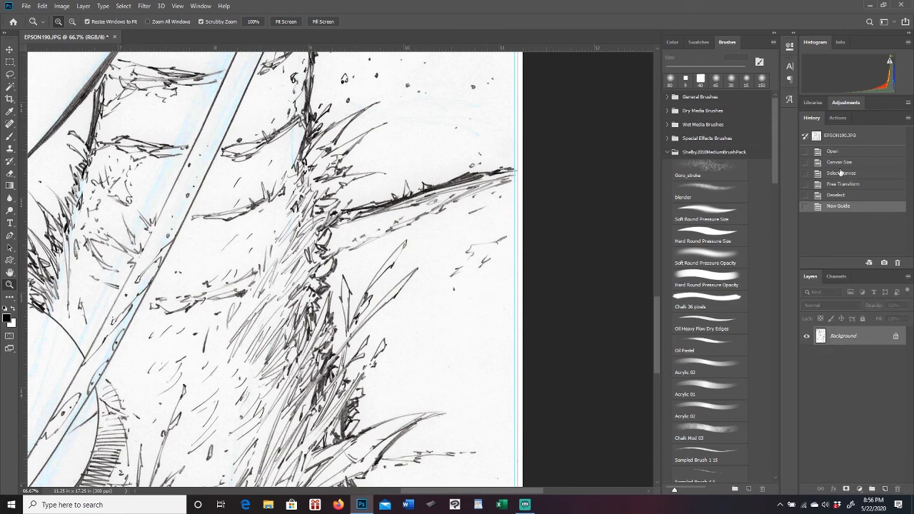
click(853, 185)
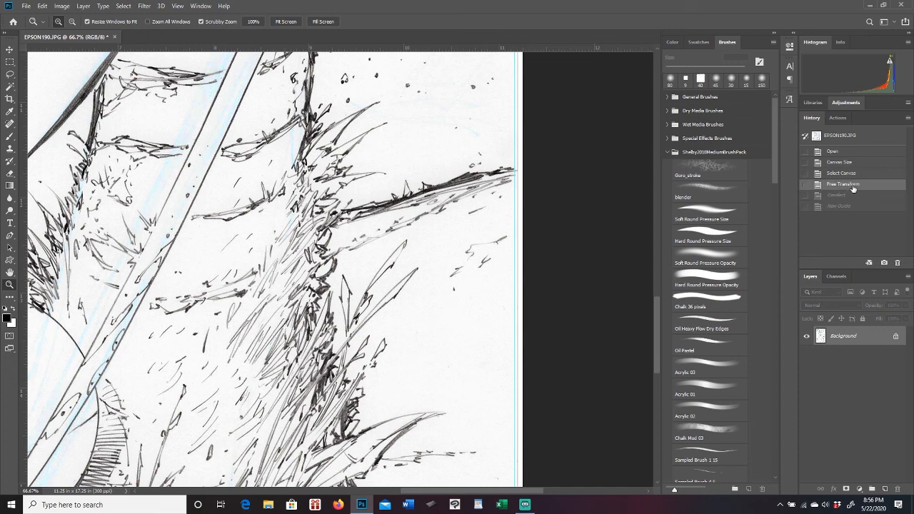
key(l)
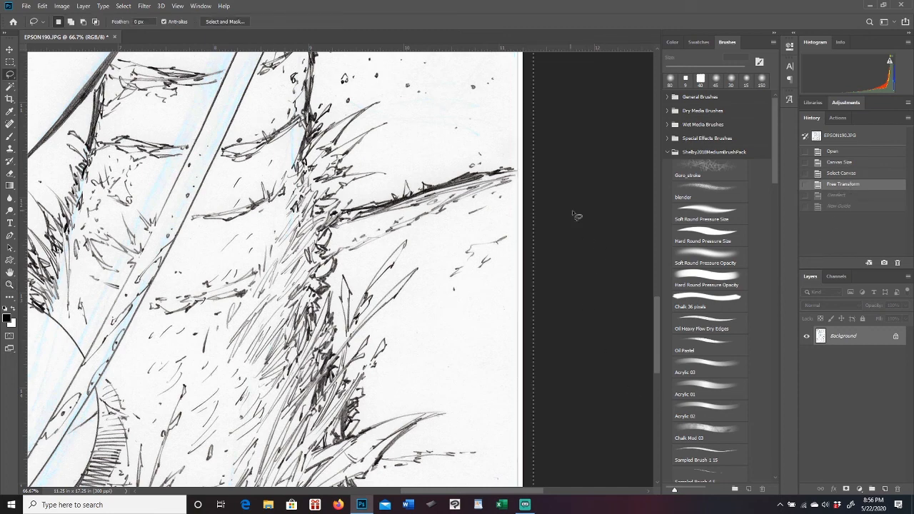
key(ctrl+d)
- Examine the whole drawing and the pencil line work on the figure's face, hair and upper body
key(z)
drag(493, 300, 408, 315)
click(333, 283)
drag(333, 283, 397, 269)
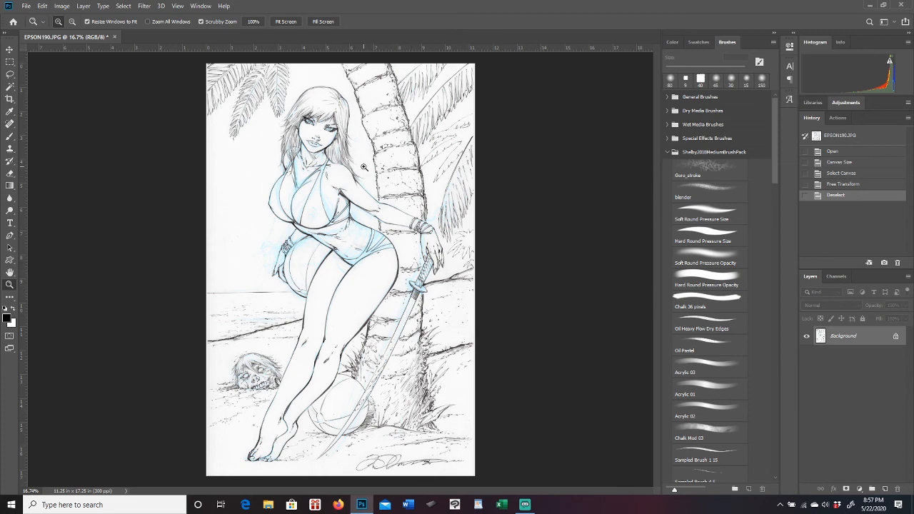
drag(309, 117, 395, 181)
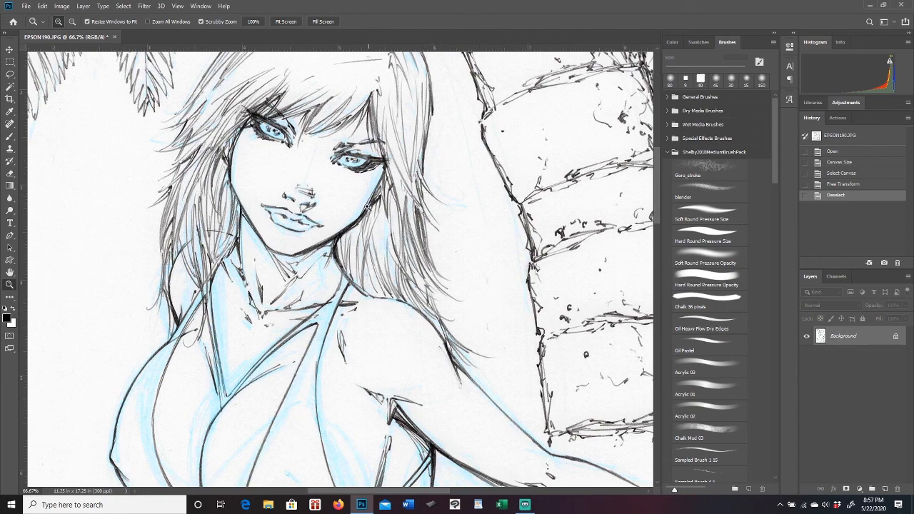
drag(407, 241, 388, 305)
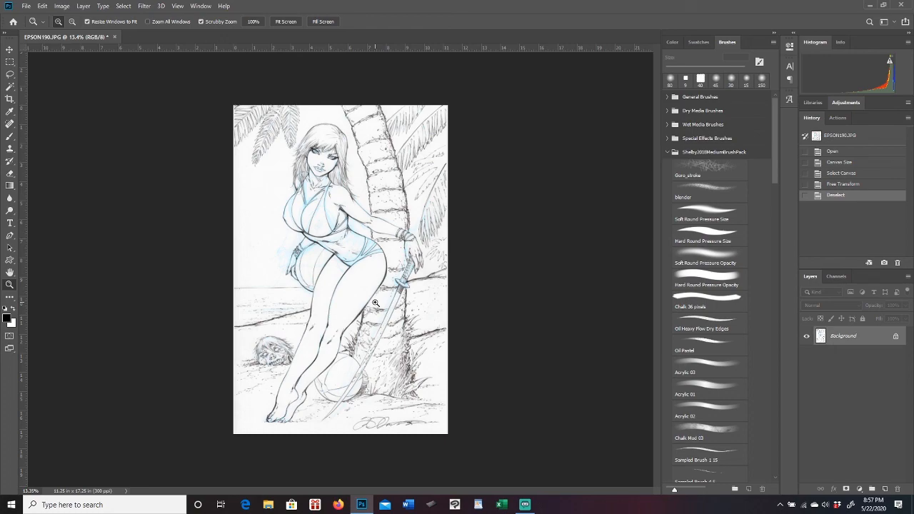
drag(324, 158, 293, 210)
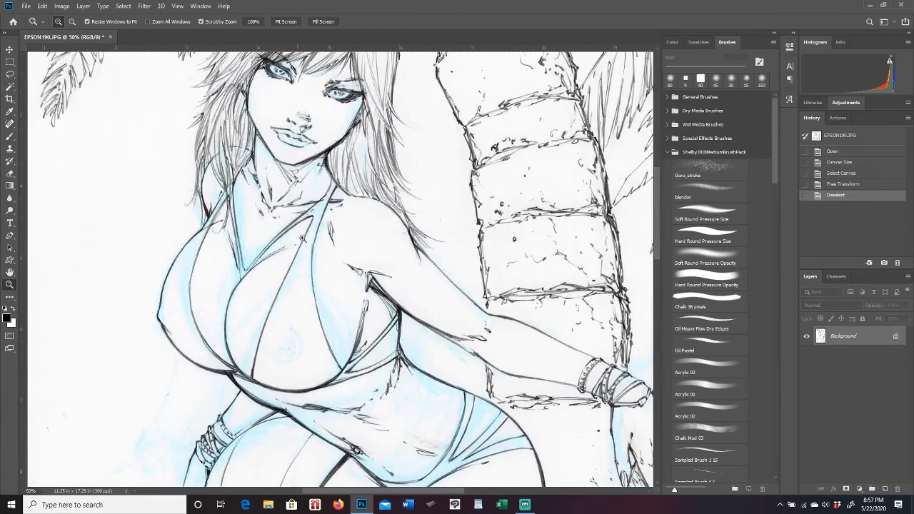
scroll(655, 201, up, 5)
scroll(658, 184, up, 2)
scroll(659, 188, up, 1)
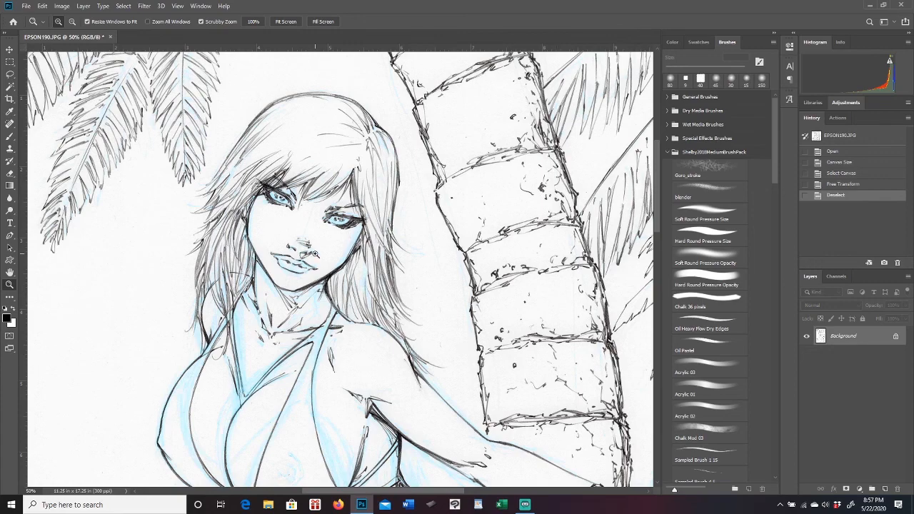
drag(326, 297, 305, 312)
mouse_move(309, 343)
mouse_down()
mouse_move(336, 331)
mouse_move(319, 332)
mouse_up()
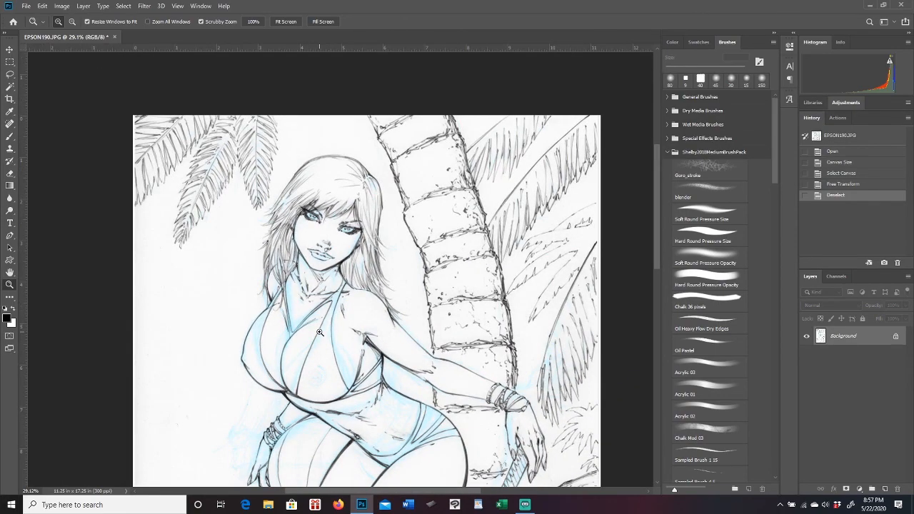
- Examine the blue underdrawing and pencil lines across the figure, beach ball, sword and palm tree
drag(656, 230, 655, 245)
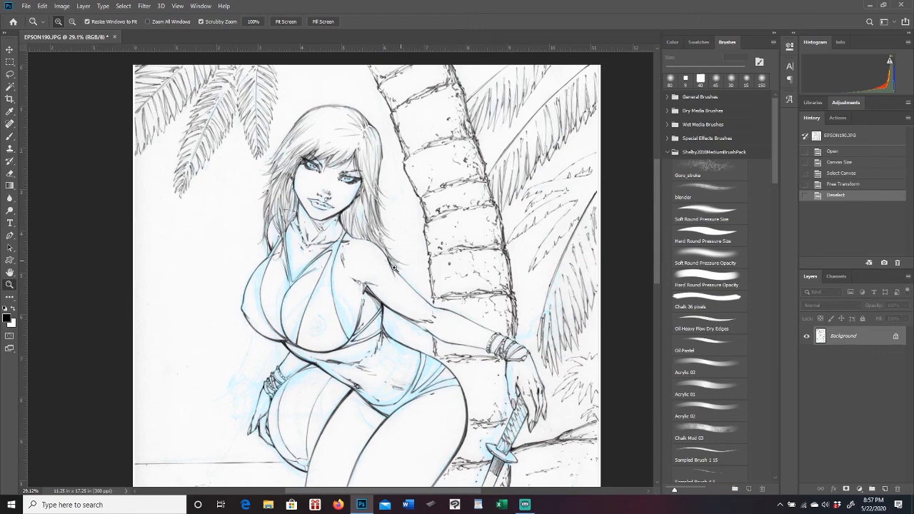
mouse_move(655, 242)
mouse_down()
mouse_move(662, 330)
mouse_move(663, 298)
mouse_up()
drag(662, 273, 662, 245)
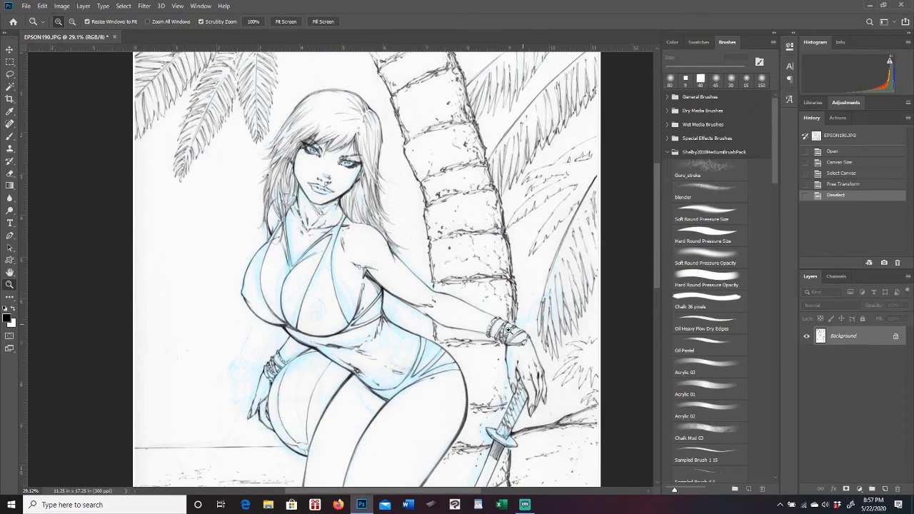
click(329, 229)
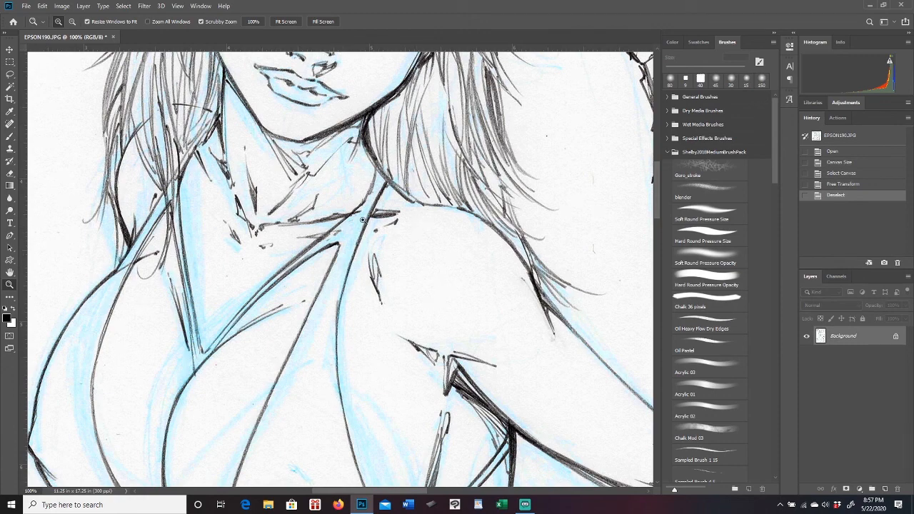
drag(416, 294, 394, 296)
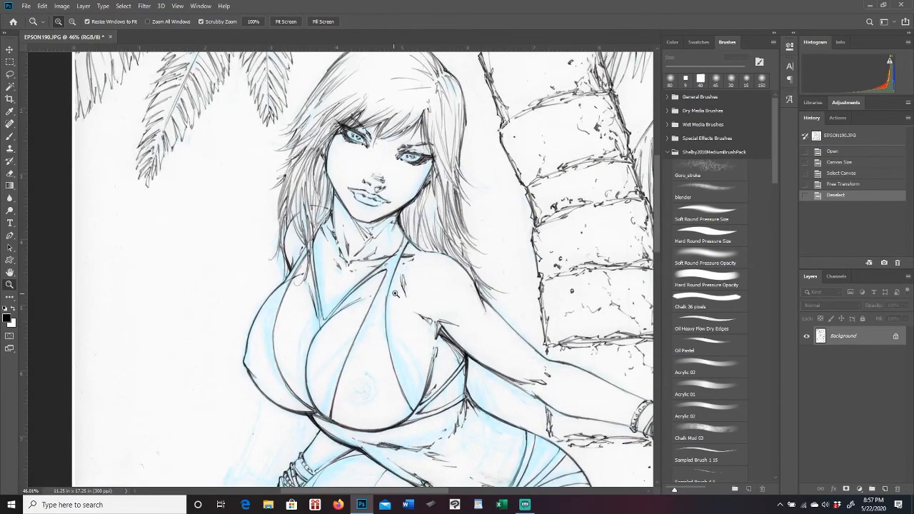
drag(657, 240, 652, 310)
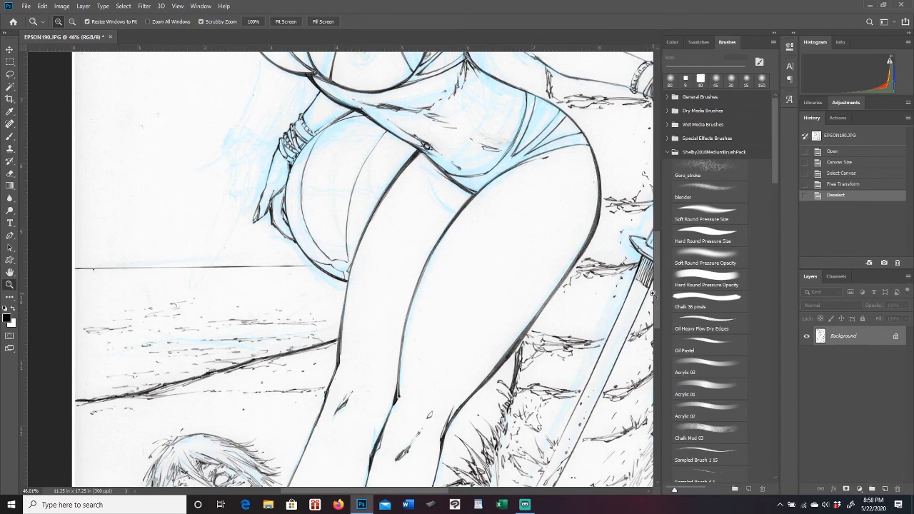
mouse_move(657, 297)
mouse_down()
mouse_move(658, 312)
mouse_move(648, 293)
mouse_move(658, 278)
mouse_move(655, 285)
mouse_up()
drag(432, 491, 454, 487)
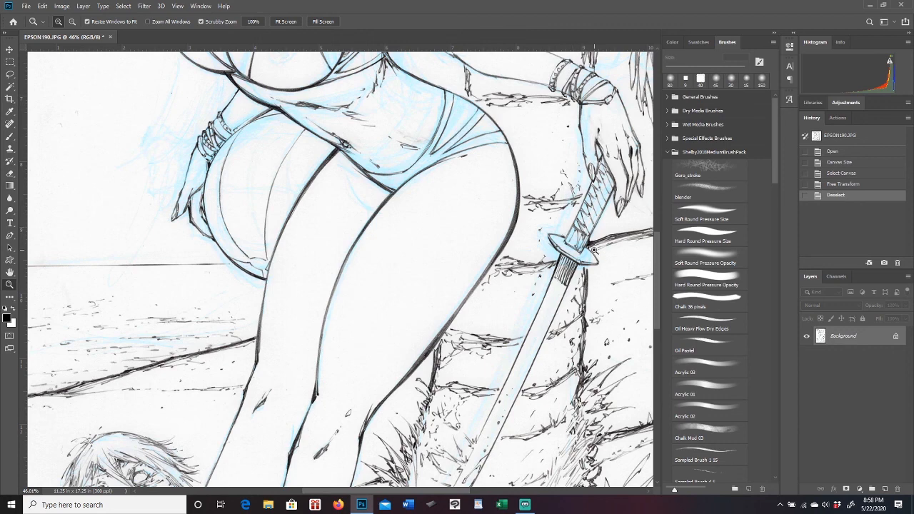
drag(657, 261, 653, 173)
scroll(657, 200, up, 3)
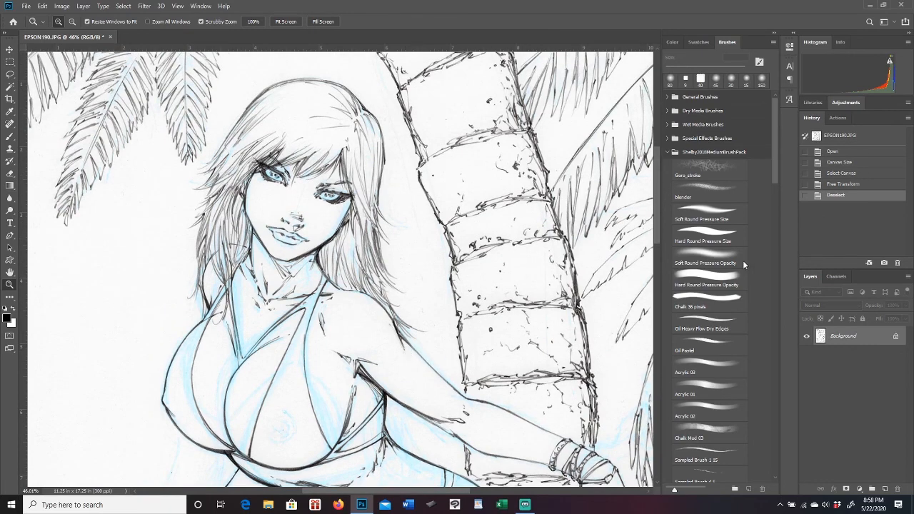
drag(454, 320, 443, 318)
drag(657, 215, 657, 251)
drag(571, 286, 527, 303)
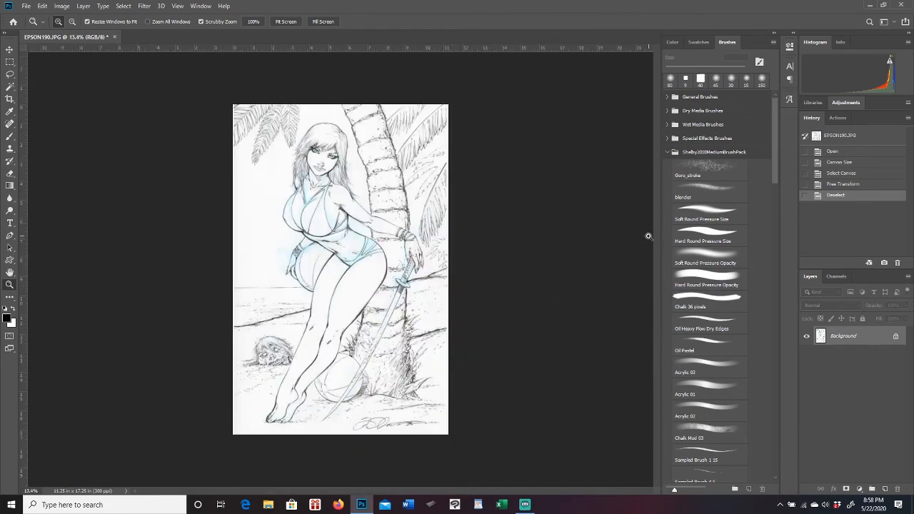
- Start a Hue/Saturation adjustment on the drawing and raise the lightness of the Blues to +100
click(329, 208)
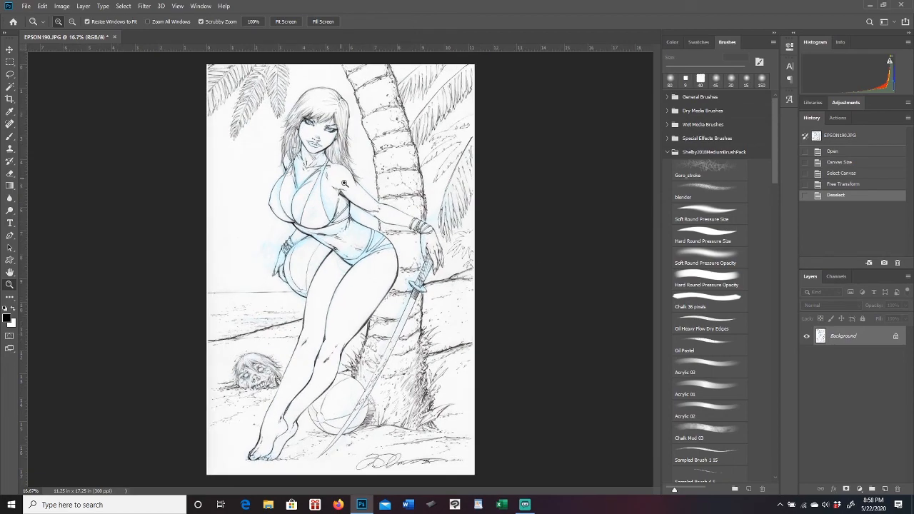
click(372, 241)
click(372, 241)
click(373, 242)
click(379, 245)
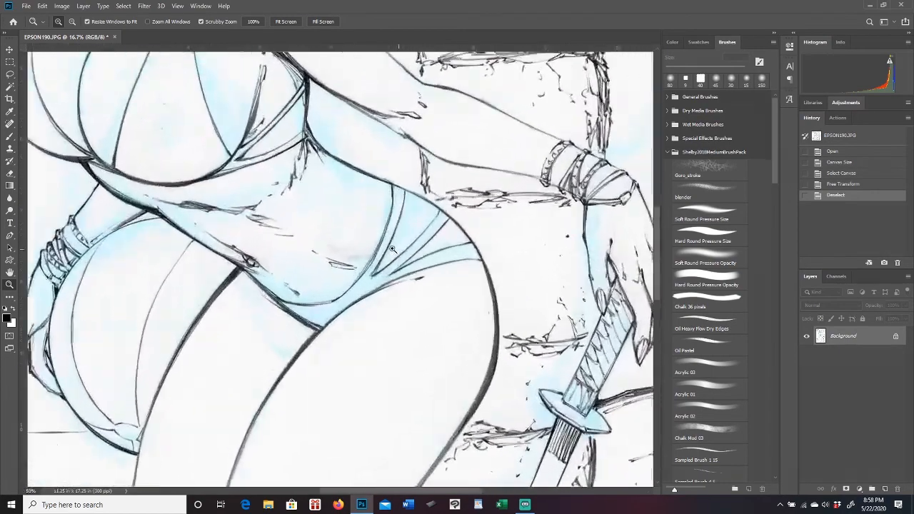
click(386, 249)
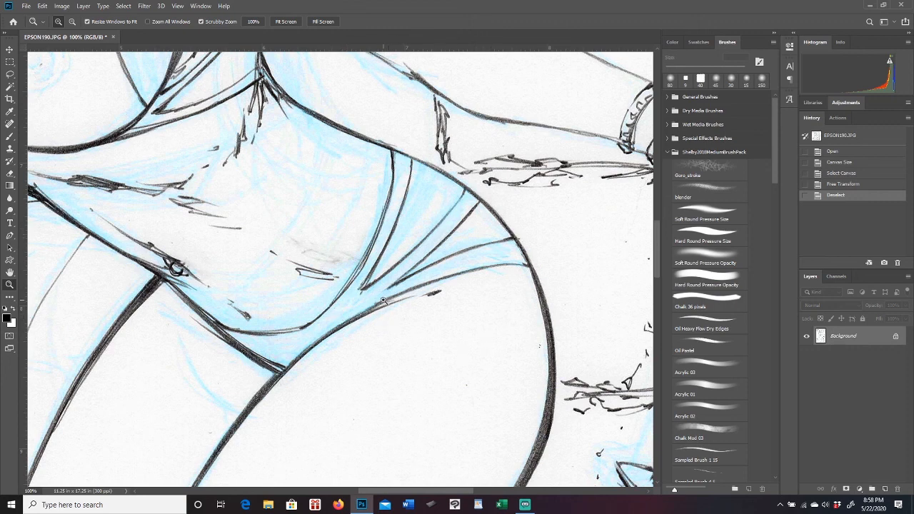
click(62, 6)
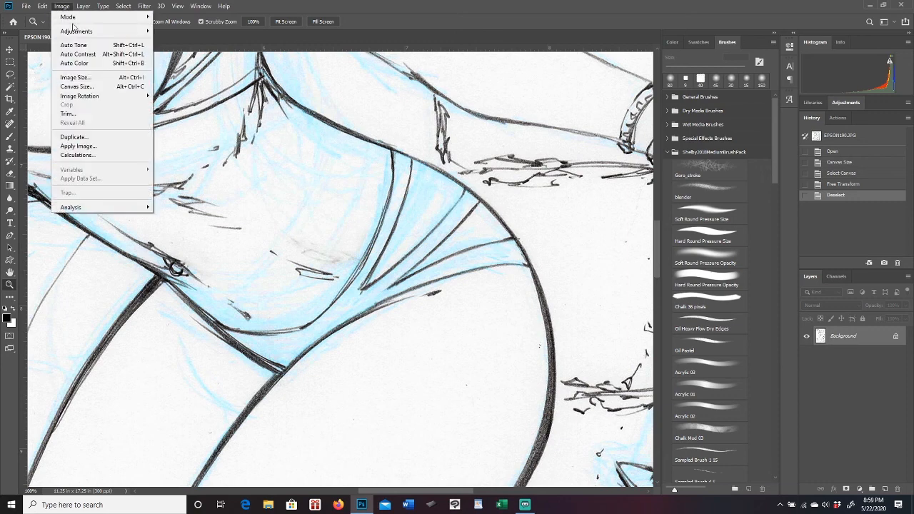
mouse_move(124, 32)
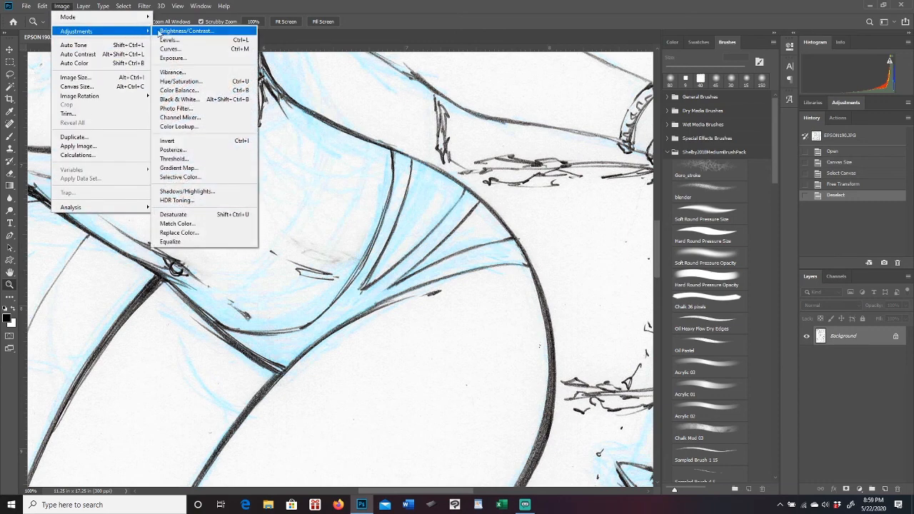
click(207, 84)
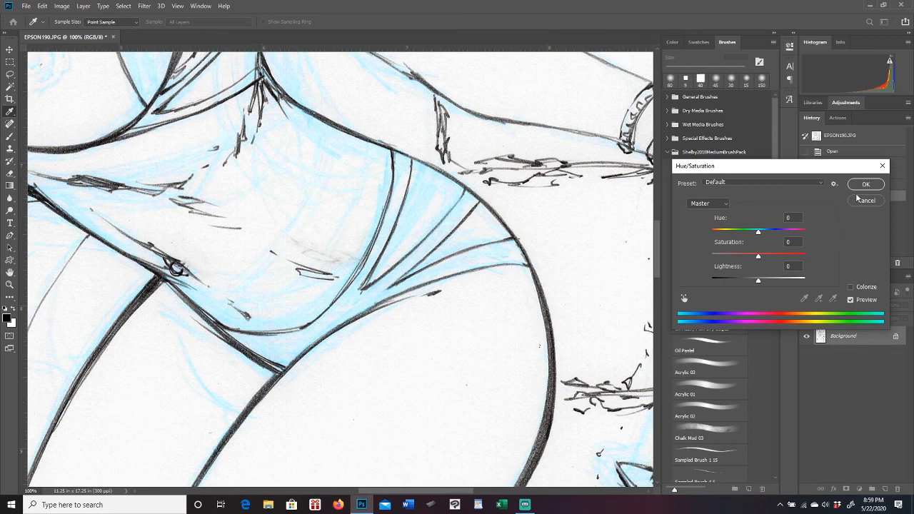
click(725, 204)
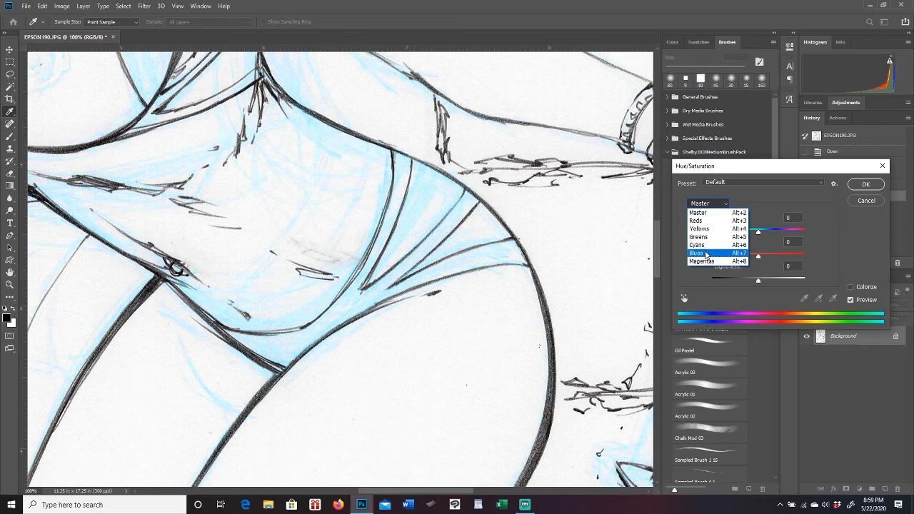
click(706, 256)
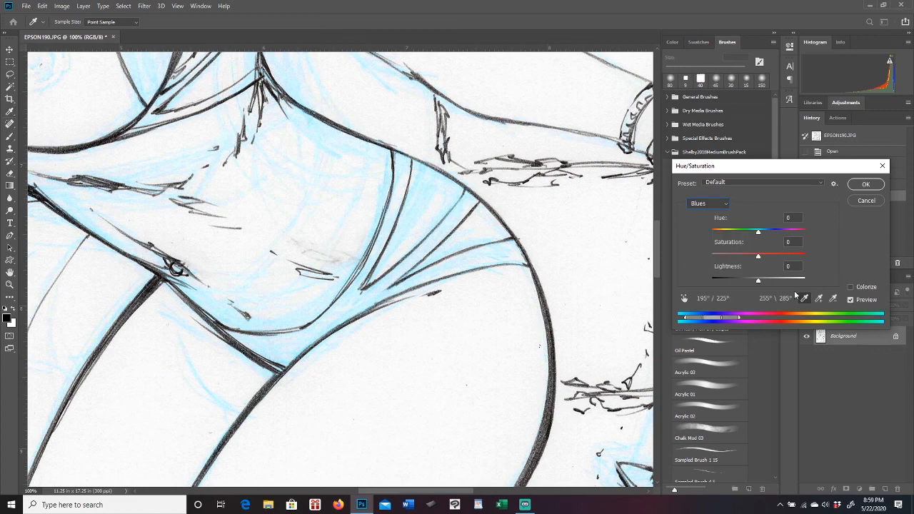
drag(759, 280, 863, 266)
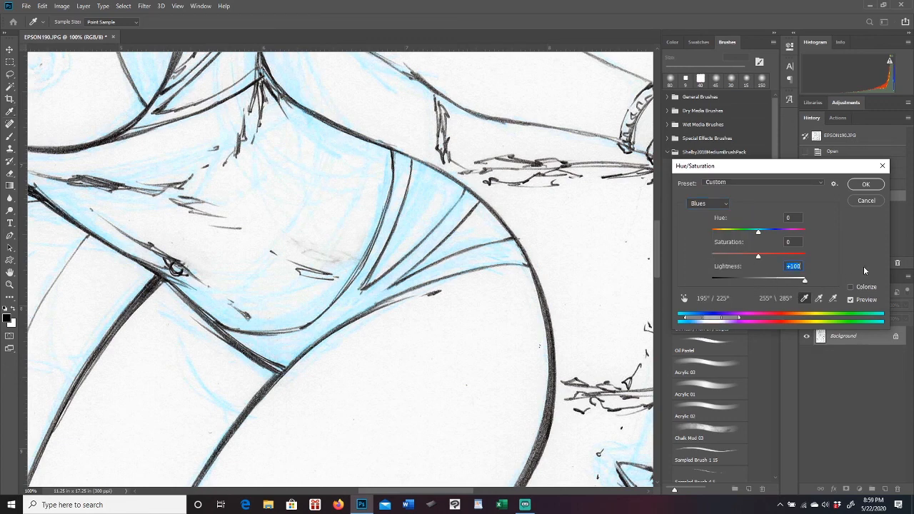
- Raise the lightness of the Cyans to +100 to remove the blue pencil underdrawing
click(726, 205)
click(721, 244)
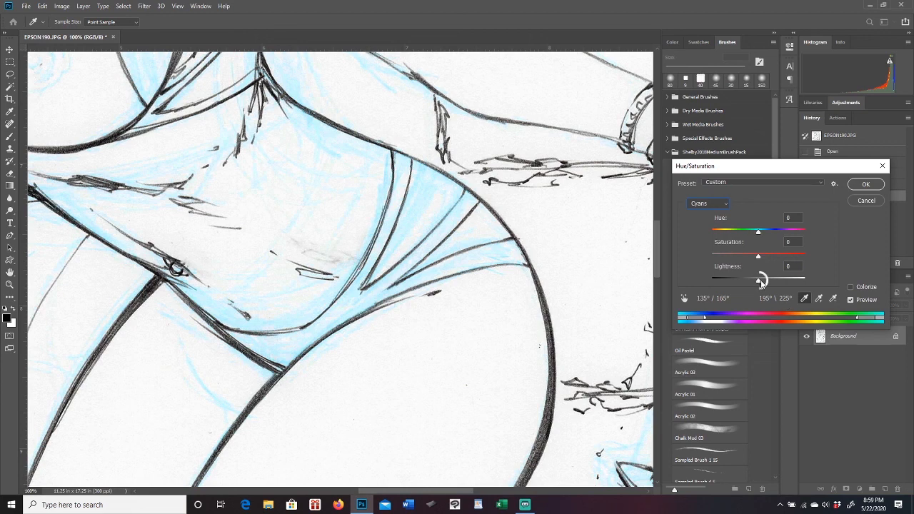
drag(762, 281, 826, 275)
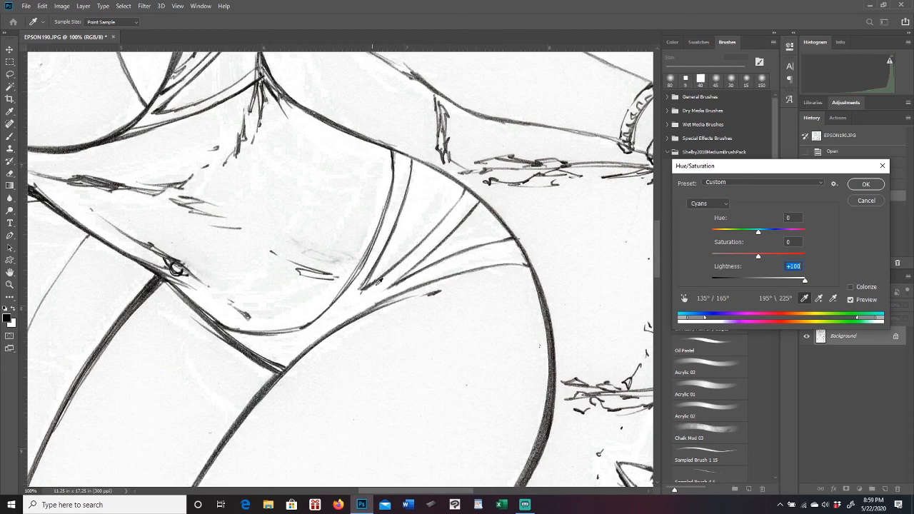
mouse_move(805, 280)
mouse_down()
mouse_move(758, 278)
mouse_move(816, 268)
mouse_up()
- Set the Master saturation to -100 and apply the Hue/Saturation adjustment
click(726, 205)
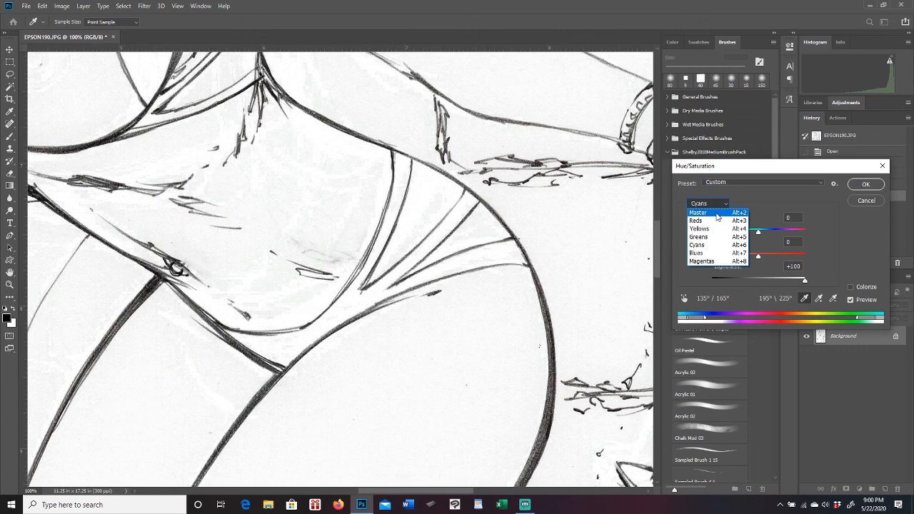
click(718, 216)
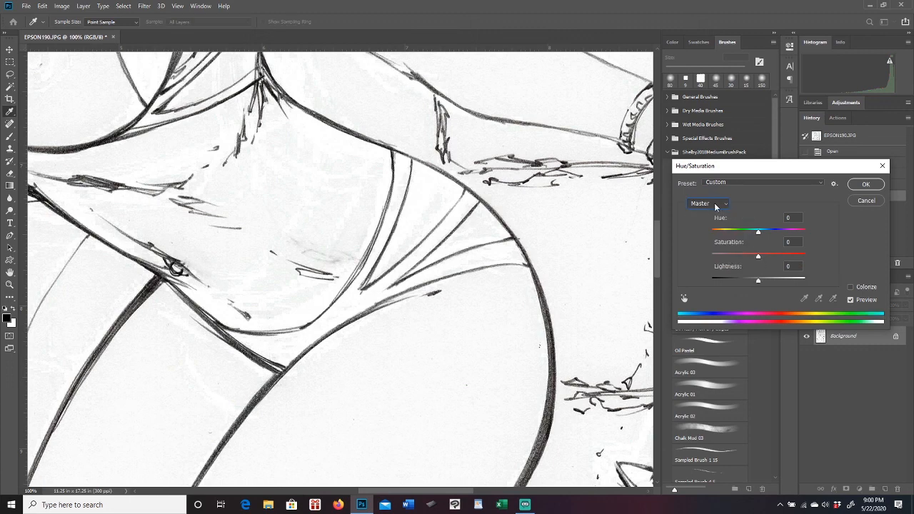
drag(758, 259, 704, 258)
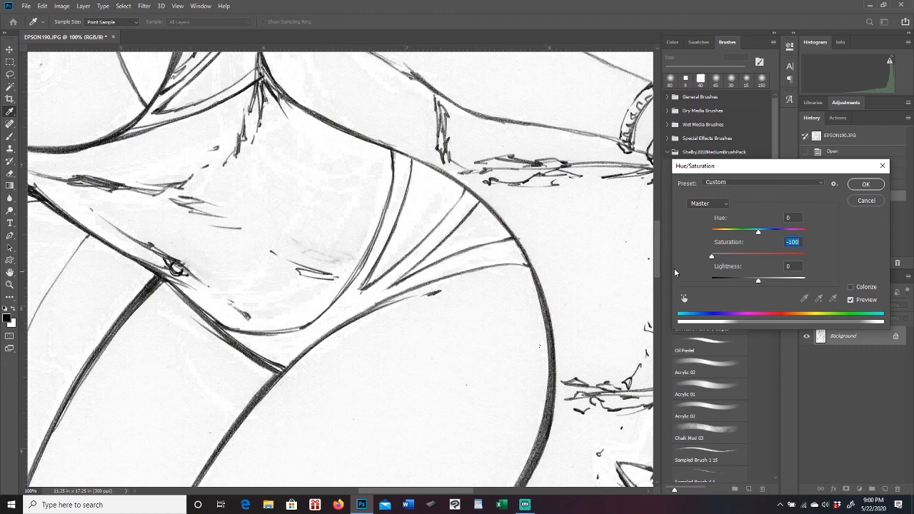
click(866, 185)
- Inspect the desaturated drawing as a whole and the pencil lines of the face and hair at 100%
key(z)
scroll(321, 279, down, 2)
drag(329, 276, 286, 304)
drag(346, 243, 375, 247)
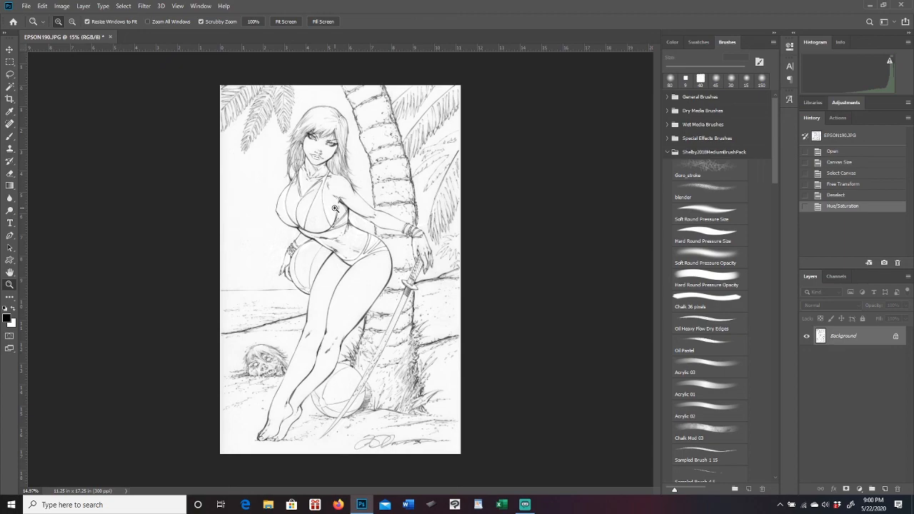
drag(318, 153, 292, 131)
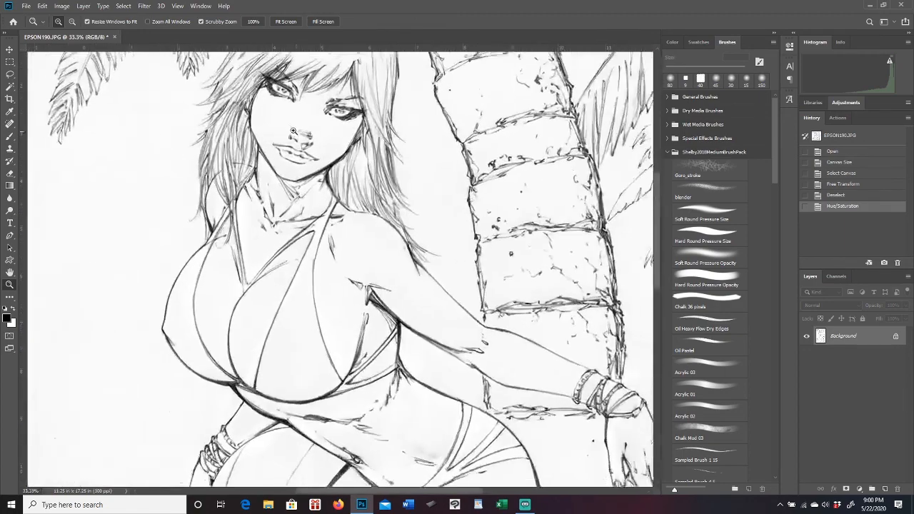
click(294, 132)
click(293, 132)
click(293, 131)
drag(657, 198, 656, 173)
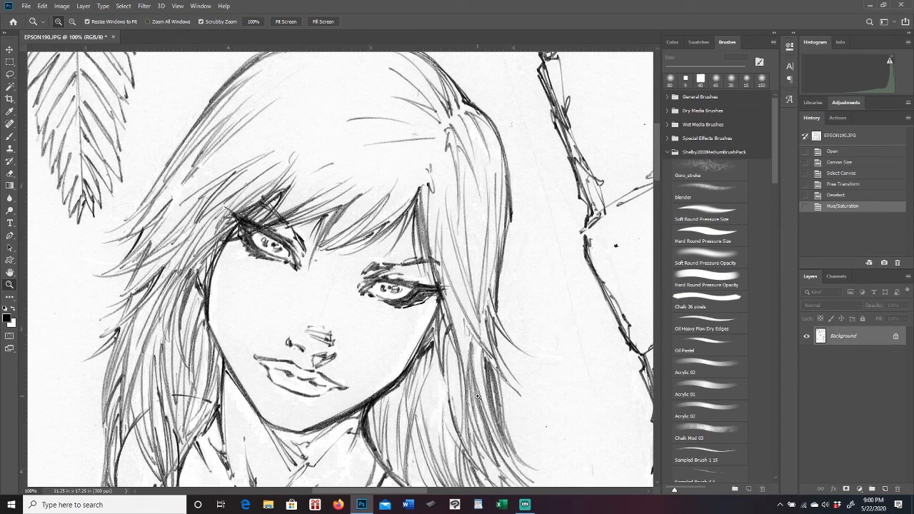
drag(658, 154, 657, 147)
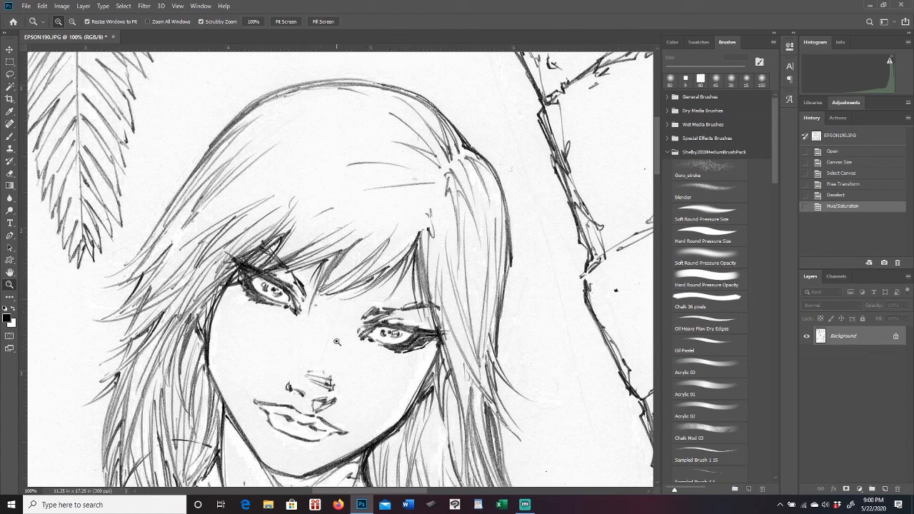
mouse_move(651, 175)
mouse_down()
mouse_move(658, 159)
mouse_move(661, 215)
mouse_move(657, 167)
mouse_up()
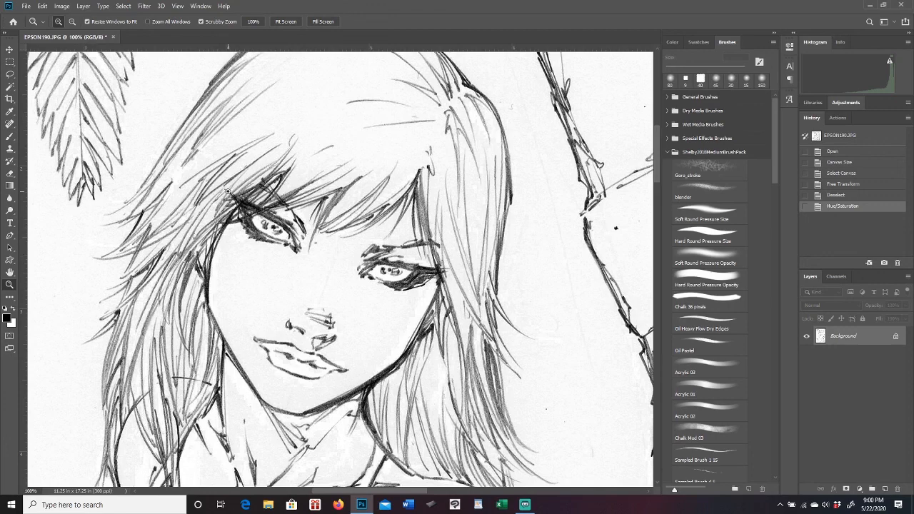
- Start a Levels adjustment on the drawing and darken the midtone input level to 0.40
click(62, 7)
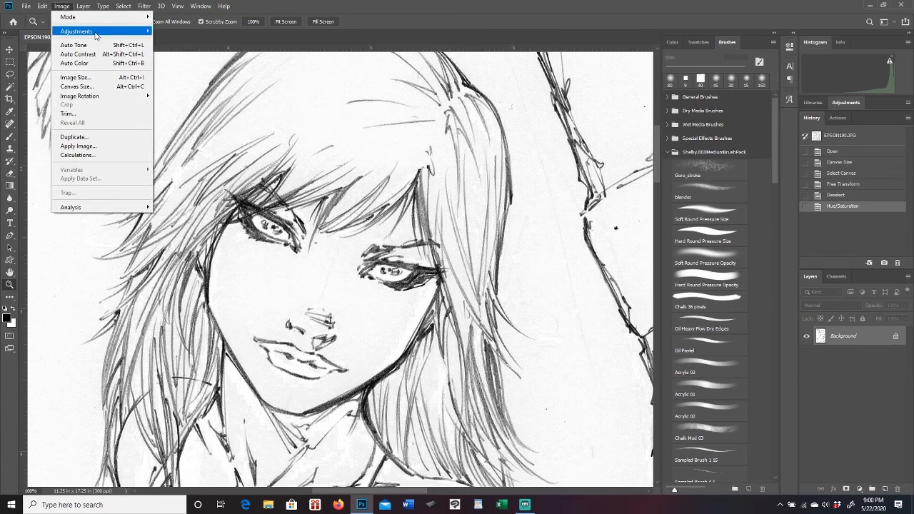
mouse_move(93, 31)
click(180, 41)
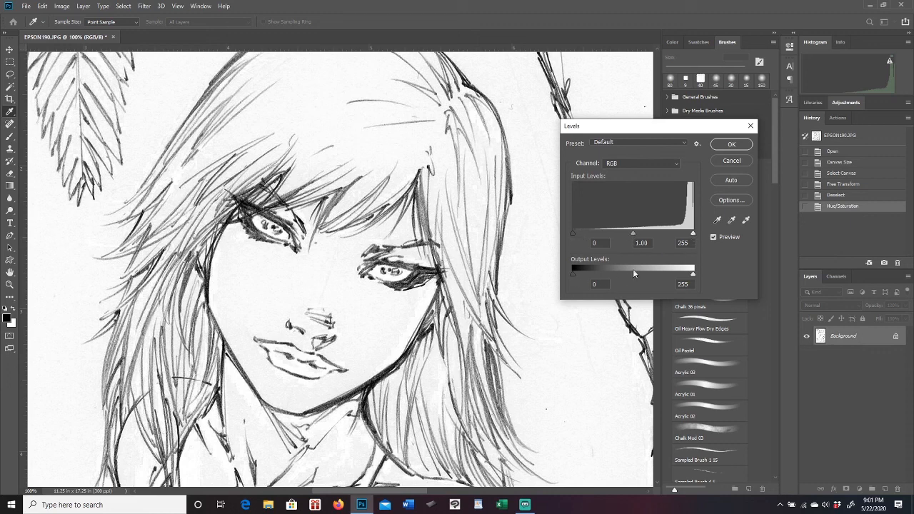
drag(633, 232, 658, 232)
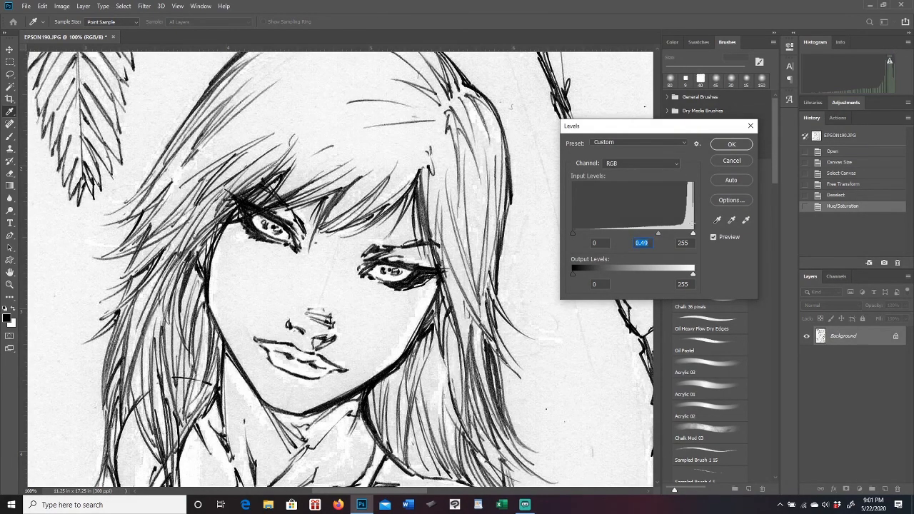
mouse_move(659, 231)
mouse_down()
mouse_move(632, 235)
mouse_move(672, 230)
mouse_move(618, 230)
mouse_move(662, 229)
mouse_up()
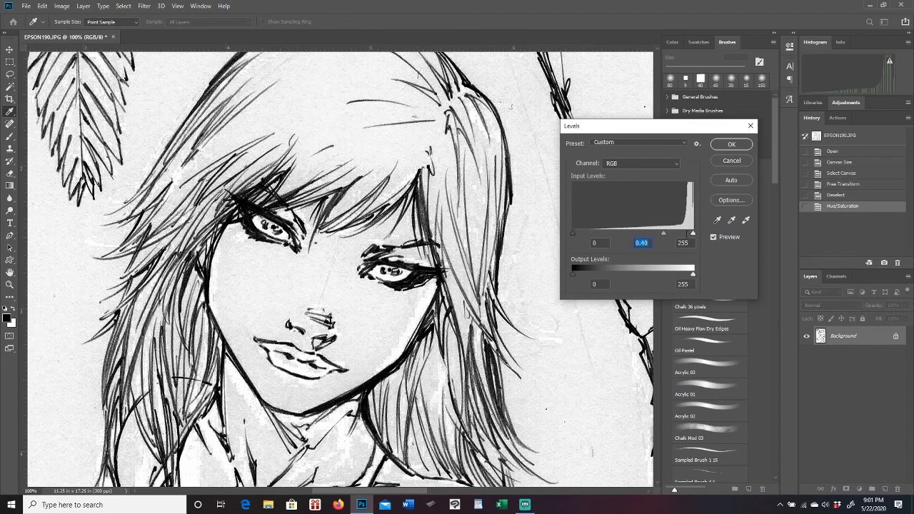
- Lower the white input level to 226 to clear the gray paper tone, and apply the Levels adjustment
click(694, 235)
drag(694, 235, 687, 236)
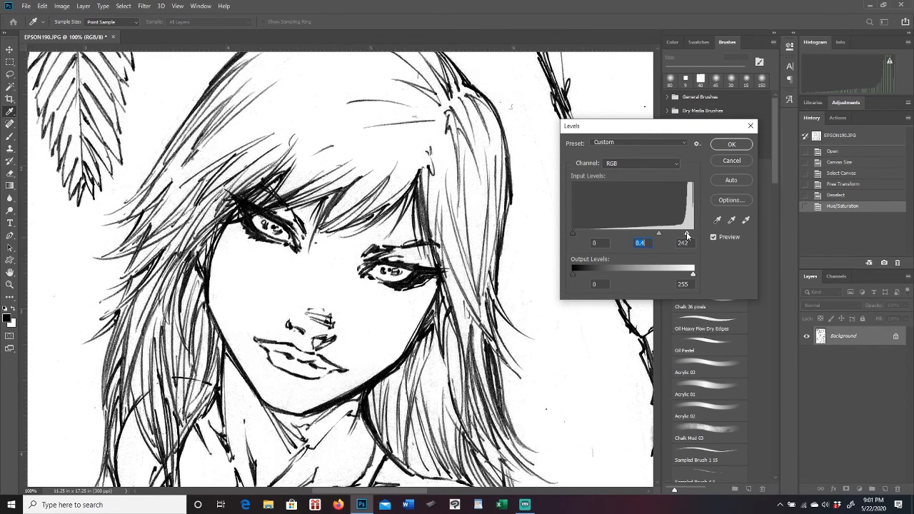
mouse_move(686, 235)
mouse_down()
mouse_move(668, 232)
mouse_move(696, 235)
mouse_move(679, 235)
mouse_up()
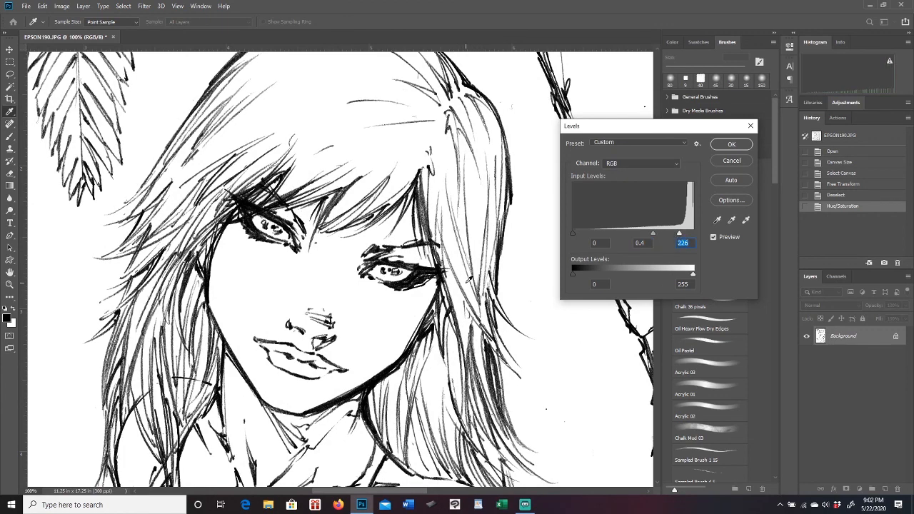
click(732, 146)
- Check the cleaned-up line work on the whole drawing and close up around the eyes at 200%
key(z)
drag(433, 294, 369, 320)
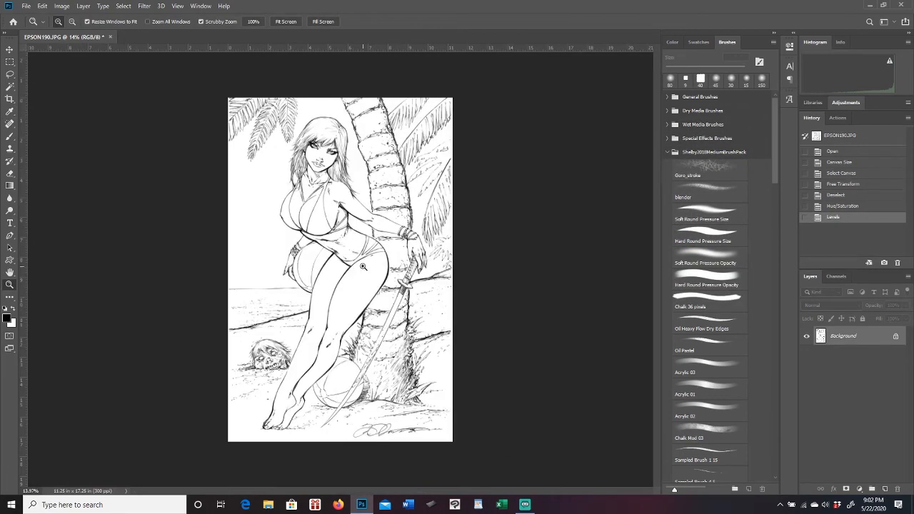
drag(367, 267, 397, 266)
drag(656, 235, 653, 202)
drag(307, 201, 366, 248)
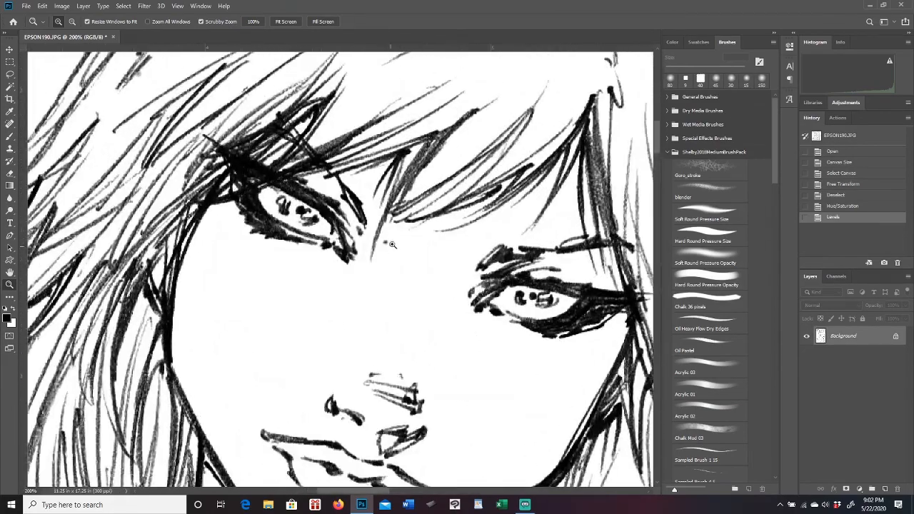
- Add a new empty layer above the cleaned-up drawing
drag(448, 334, 425, 337)
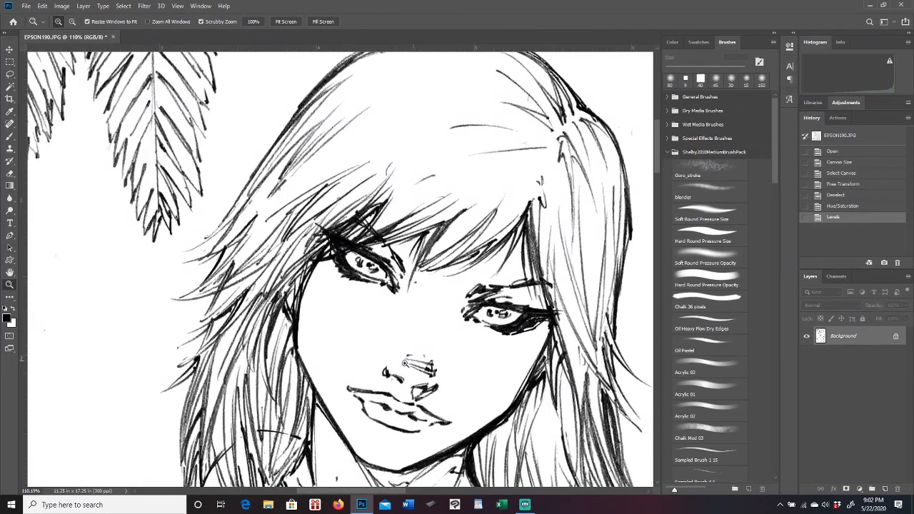
drag(486, 373, 437, 375)
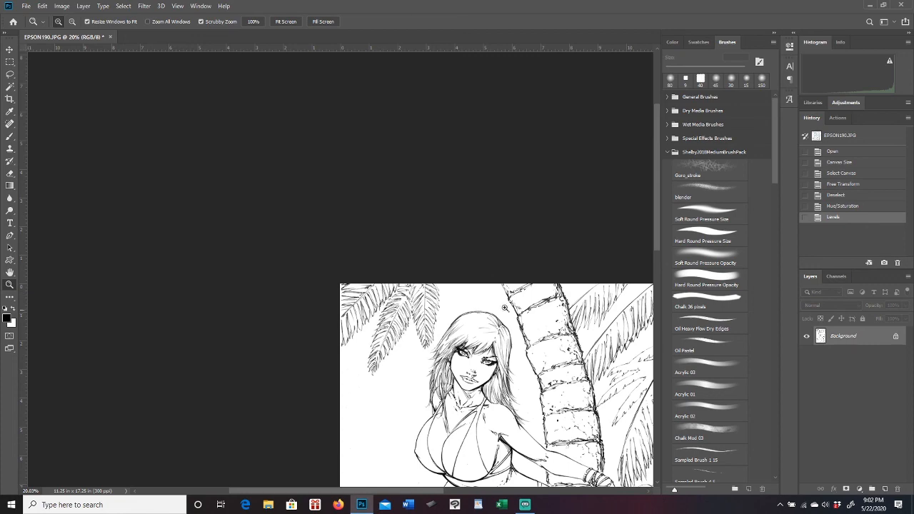
scroll(651, 228, down, 10)
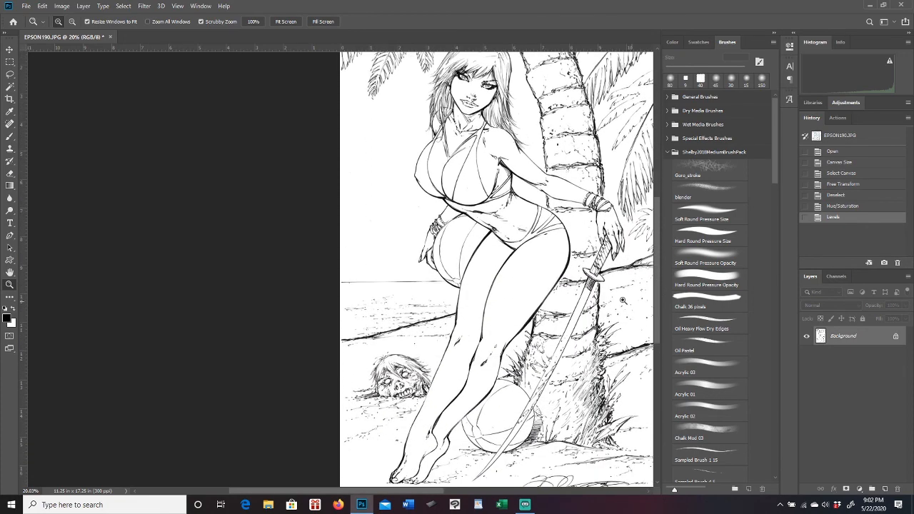
drag(565, 294, 520, 294)
drag(347, 276, 389, 248)
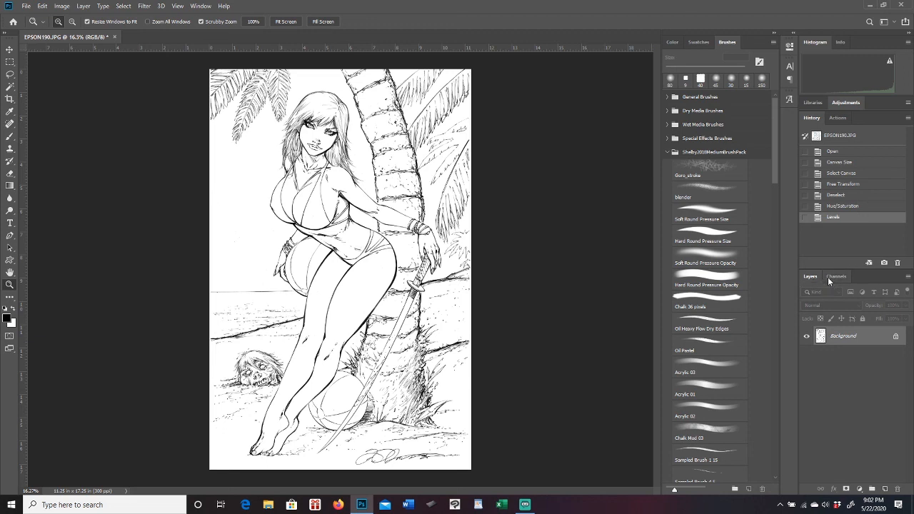
click(885, 490)
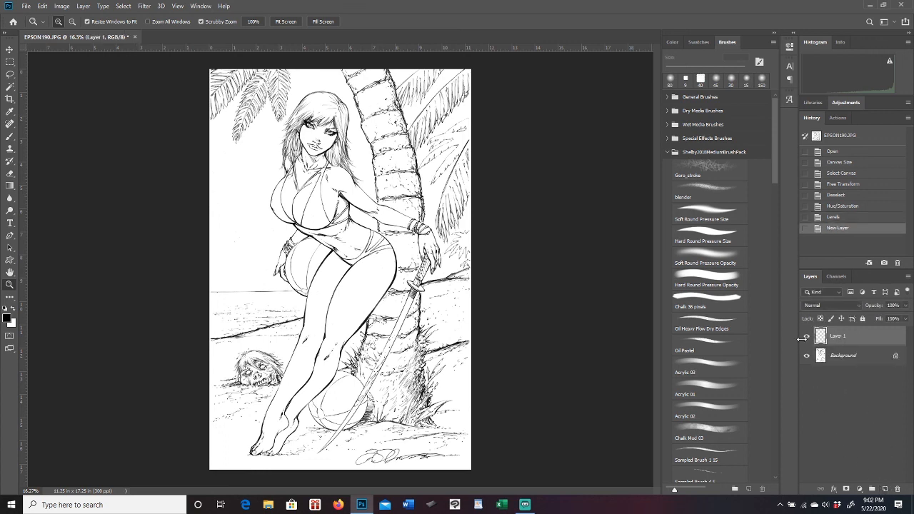
- Load the drawing's light areas as a selection from its channels and invert it so the dark line work is selected
click(837, 277)
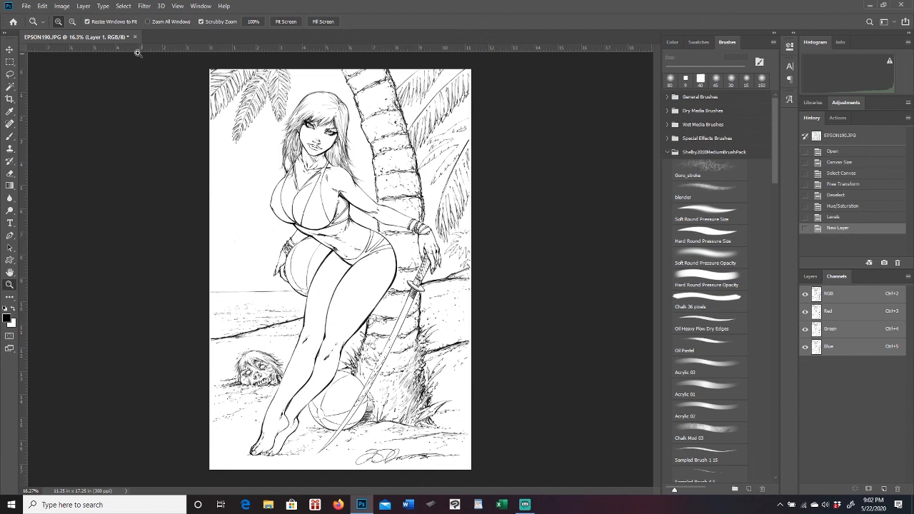
ctrl+click(859, 318)
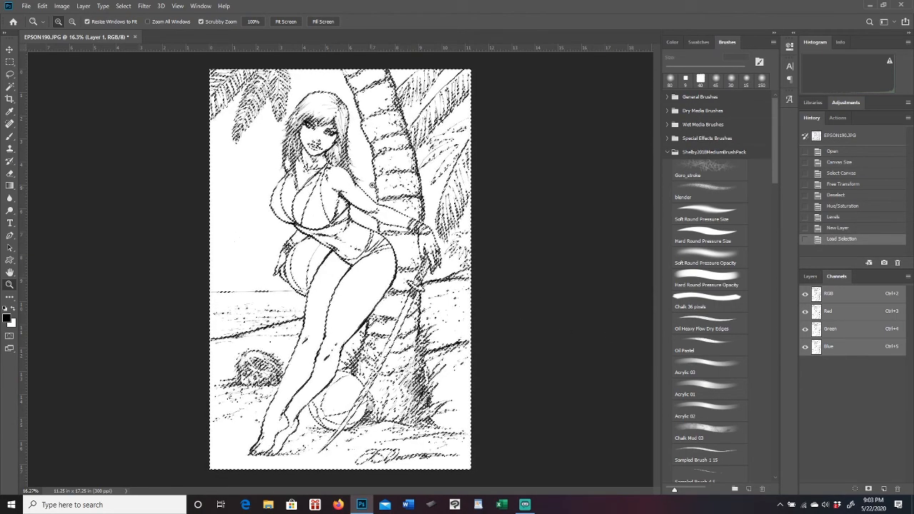
click(811, 277)
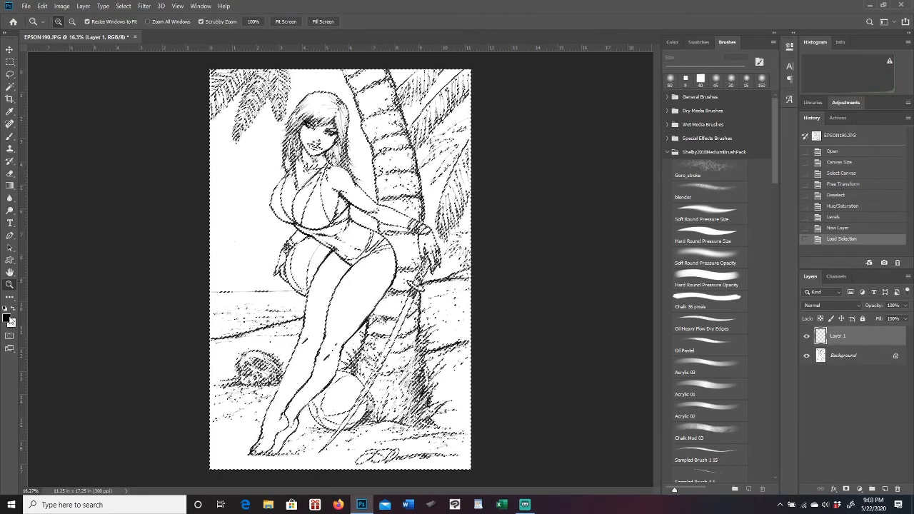
click(124, 6)
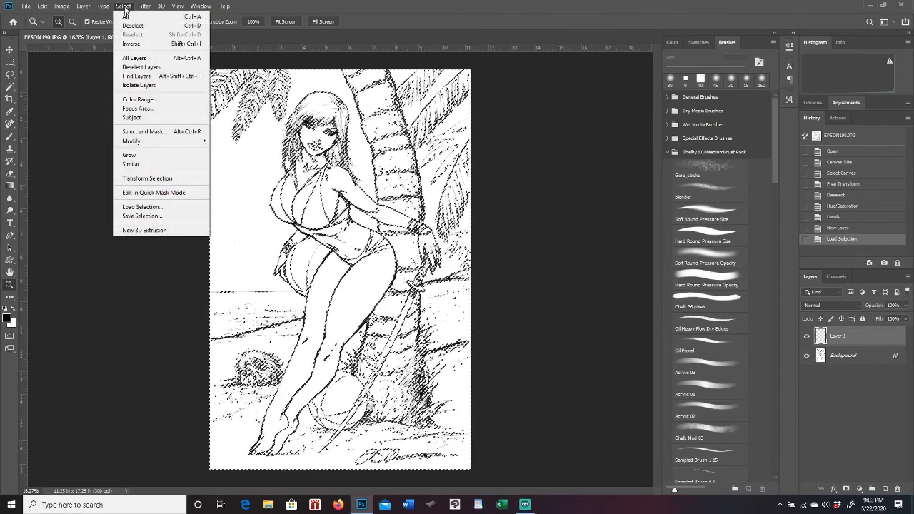
click(131, 44)
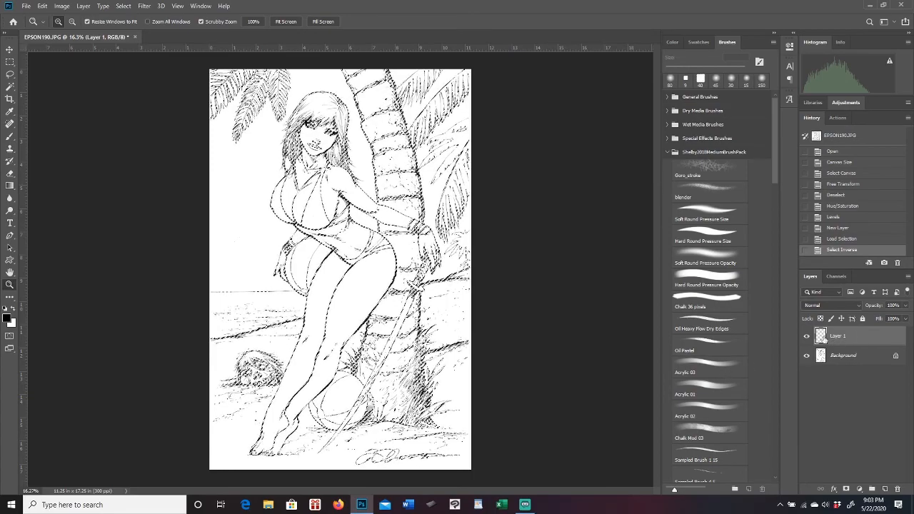
- Inspect the selected pencil lines around the eyes and bangs at 300%
click(837, 276)
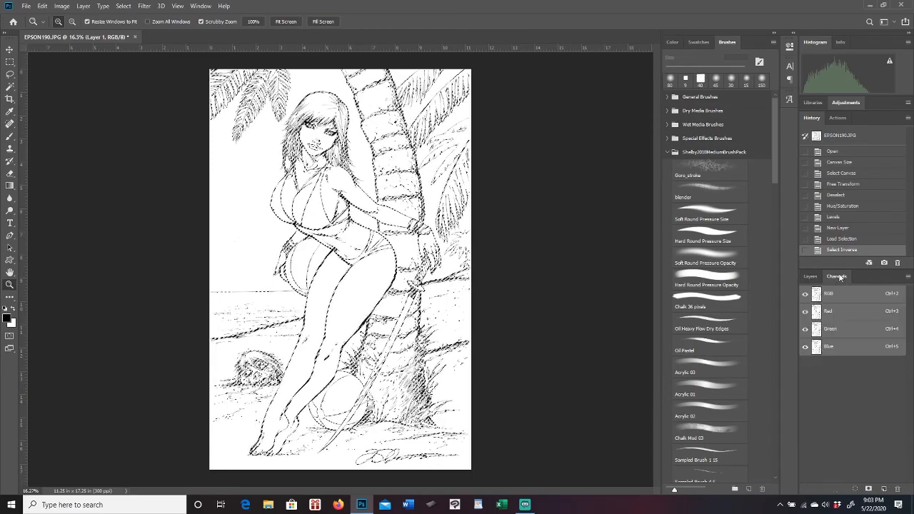
click(813, 277)
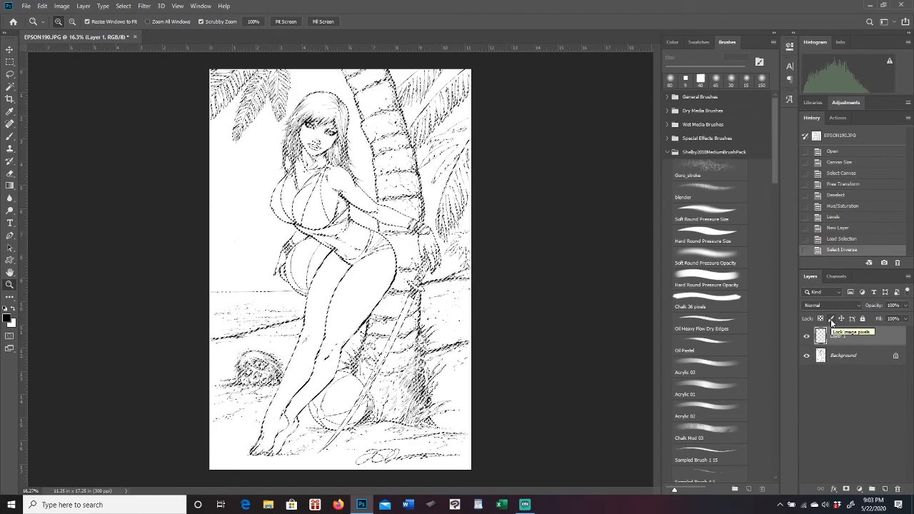
click(322, 121)
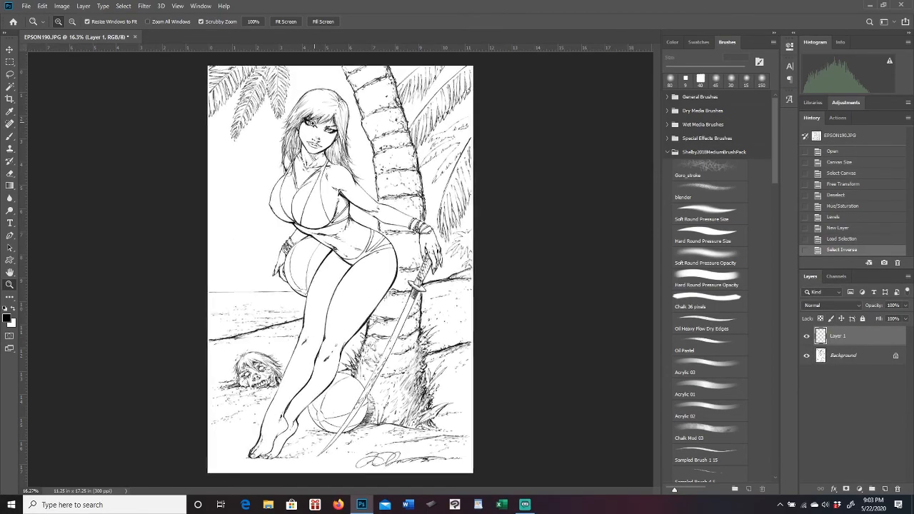
click(322, 121)
click(321, 122)
click(320, 123)
click(318, 125)
click(300, 126)
click(289, 127)
click(290, 128)
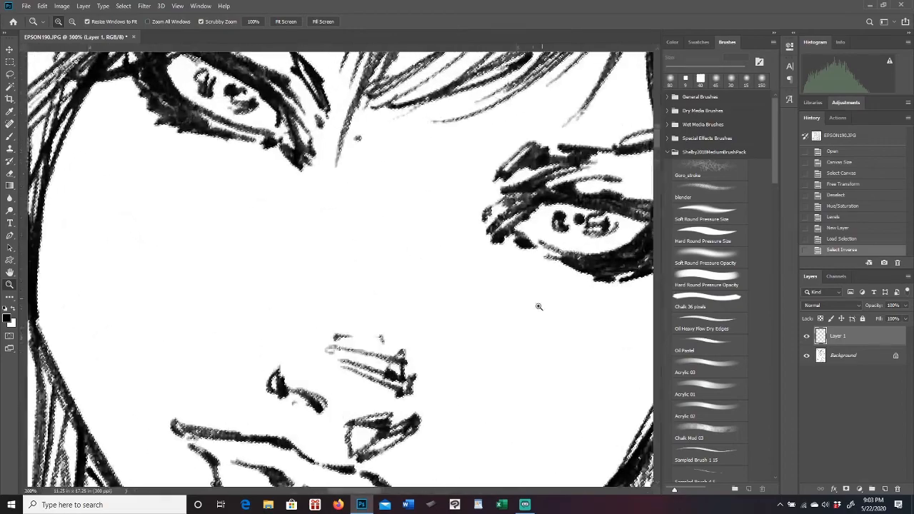
scroll(657, 138, up, 3)
drag(658, 136, 658, 134)
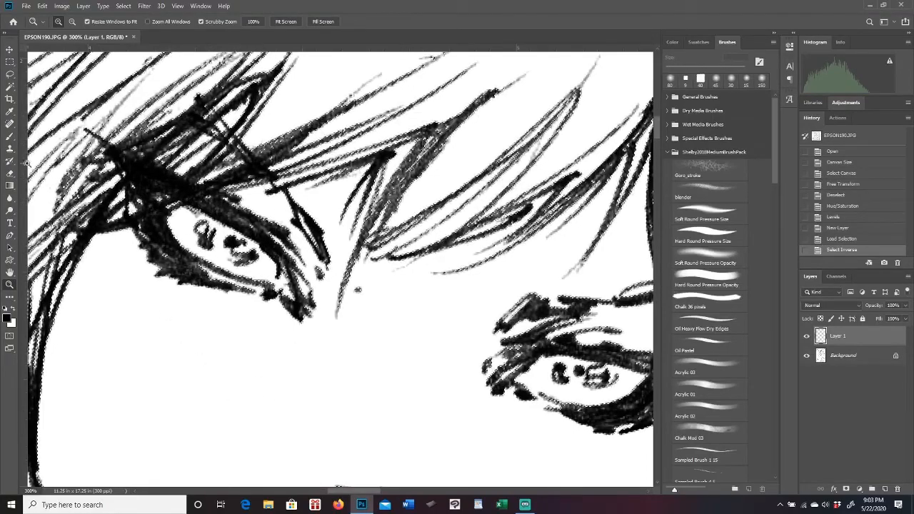
- Fill the selected line work with black on Layer 1 using the Paint Bucket and set the layer's blend mode to Multiply
click(10, 187)
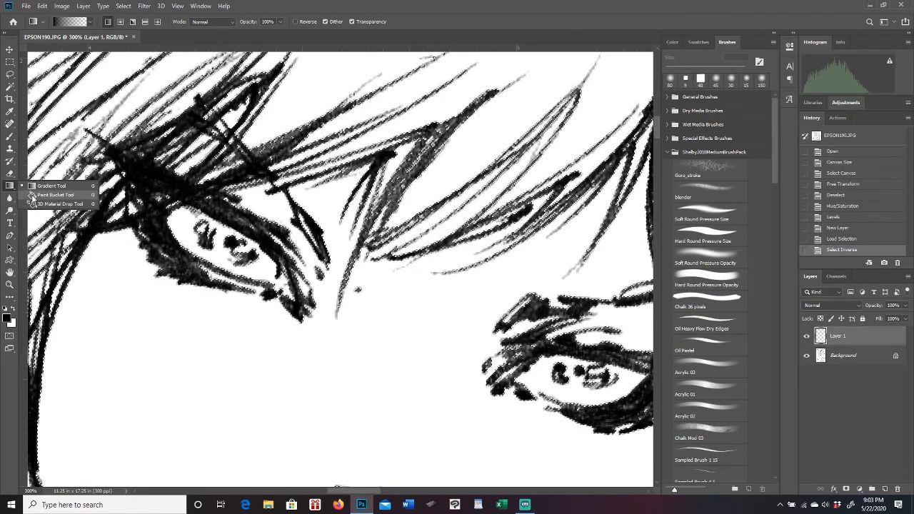
click(32, 195)
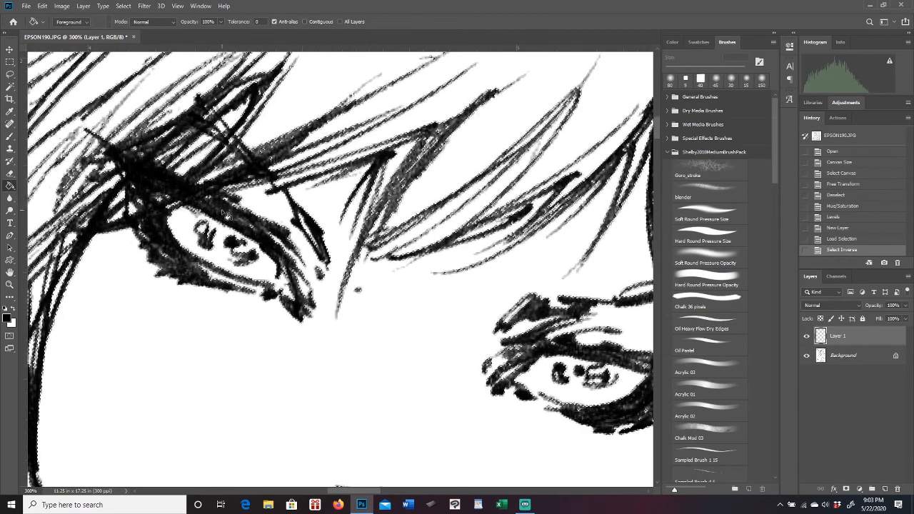
click(226, 214)
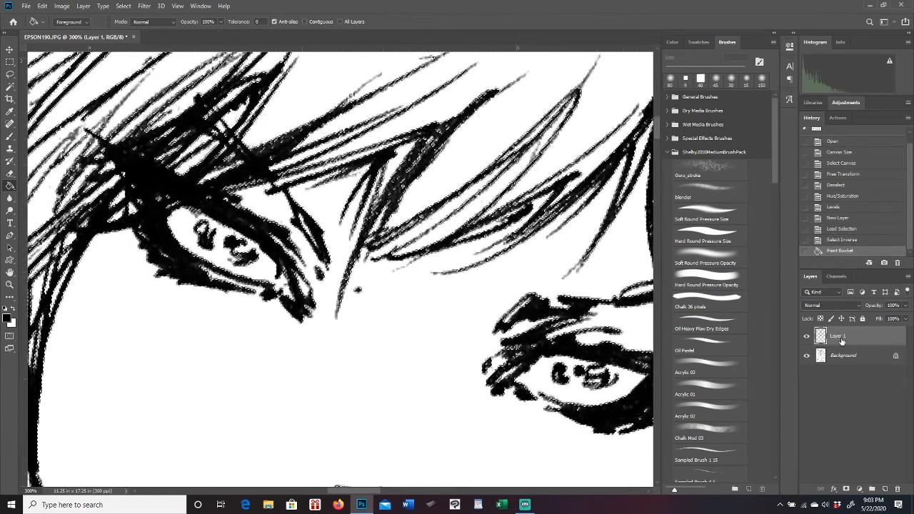
click(843, 305)
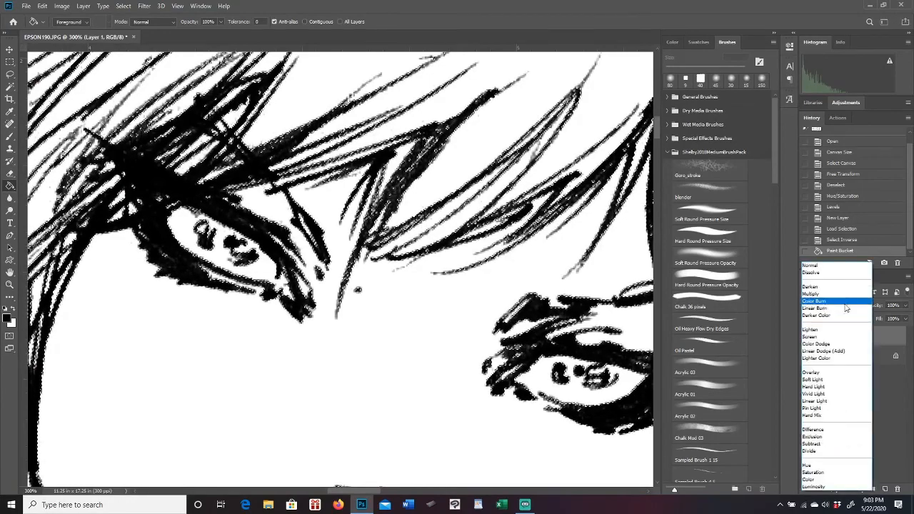
click(835, 294)
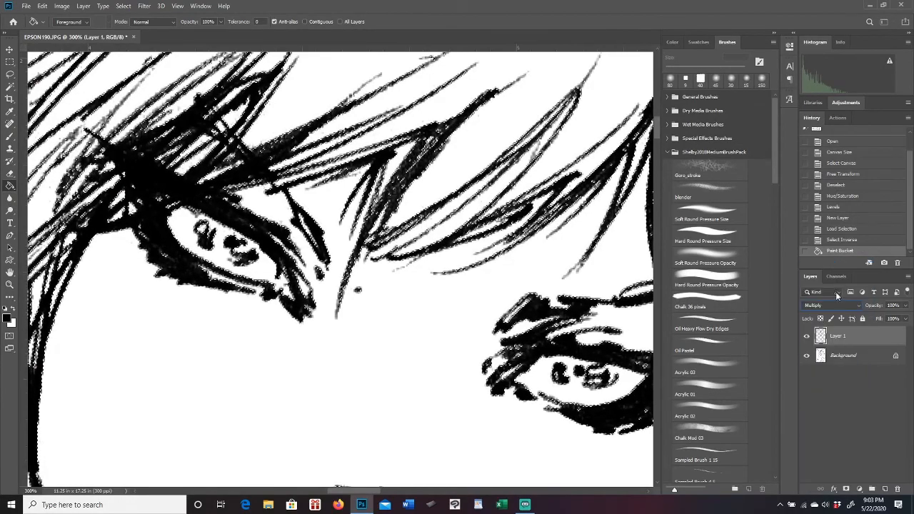
- Examine the darkened line work on the face and across the whole drawing
click(10, 284)
drag(530, 328, 445, 329)
drag(539, 364, 579, 349)
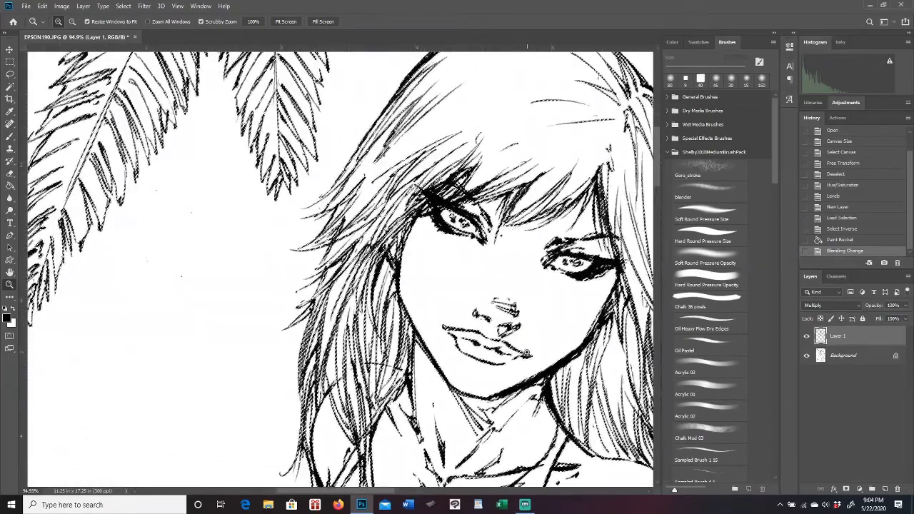
drag(572, 270, 546, 289)
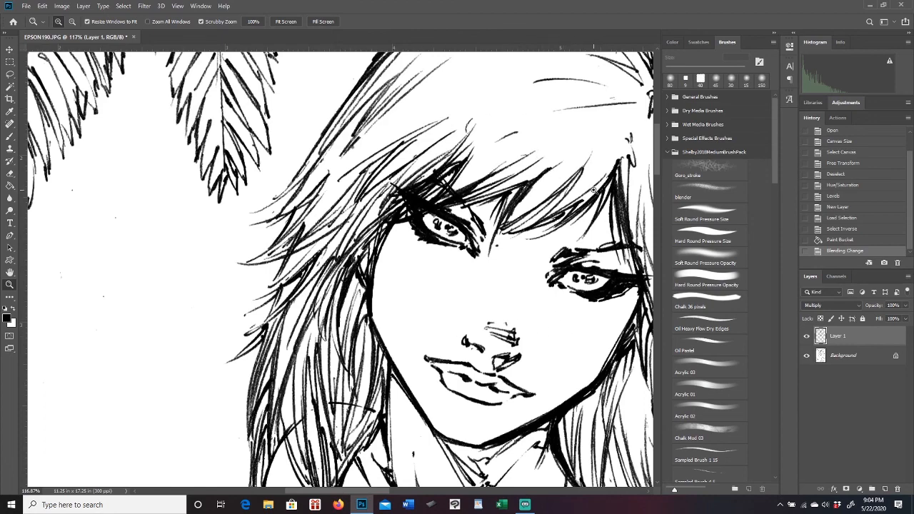
scroll(583, 300, down, 5)
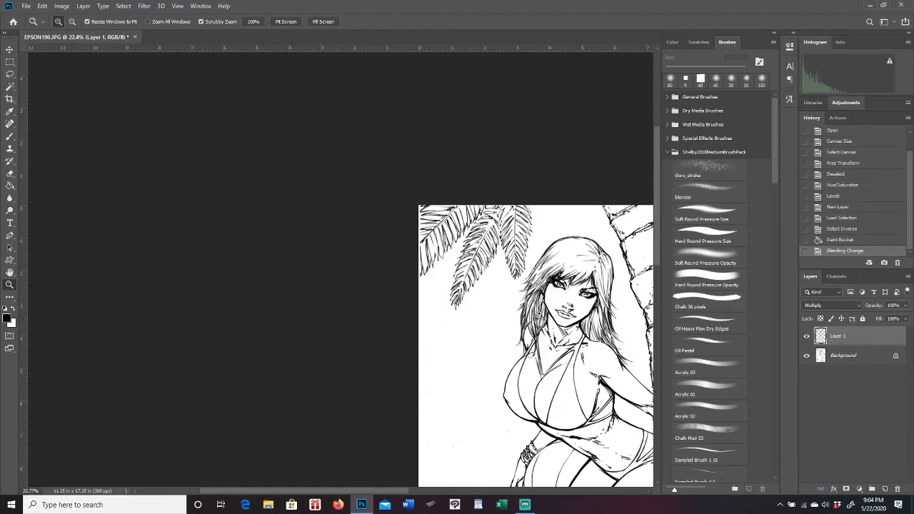
scroll(593, 367, down, 2)
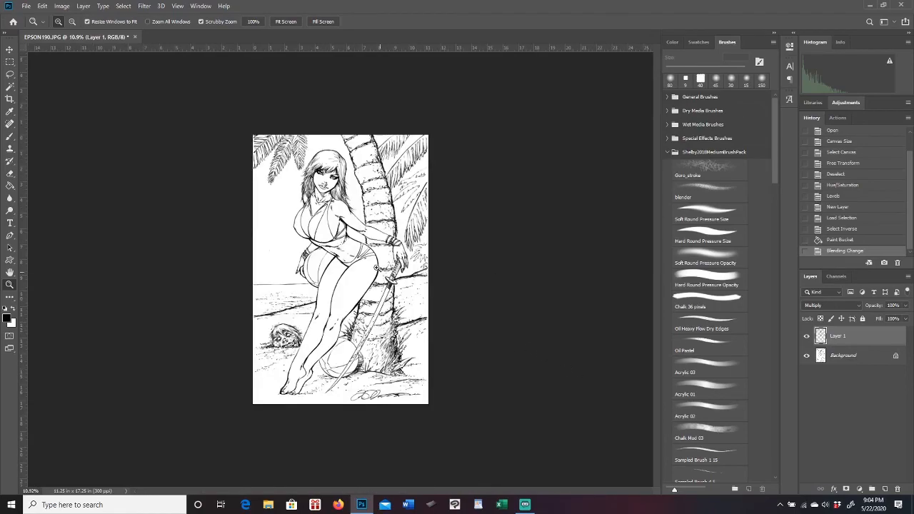
scroll(333, 326, up, 2)
scroll(388, 233, up, 1)
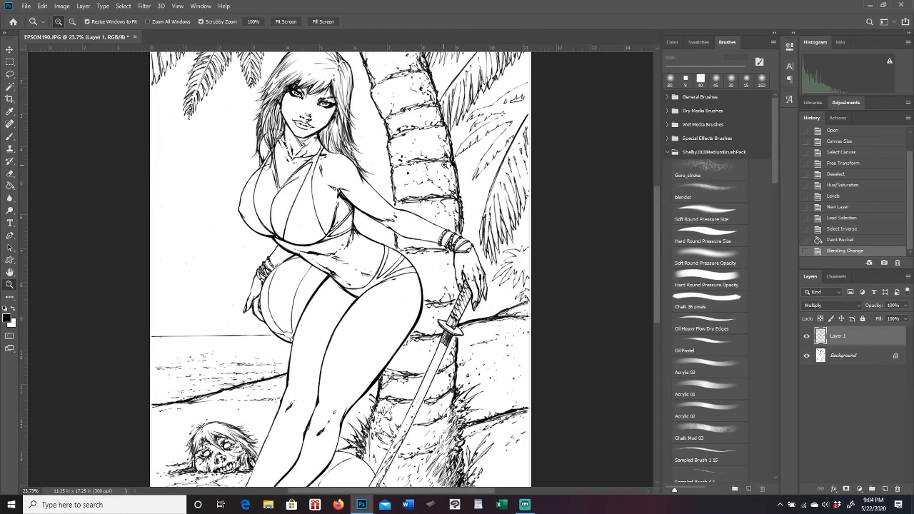
scroll(339, 200, down, 3)
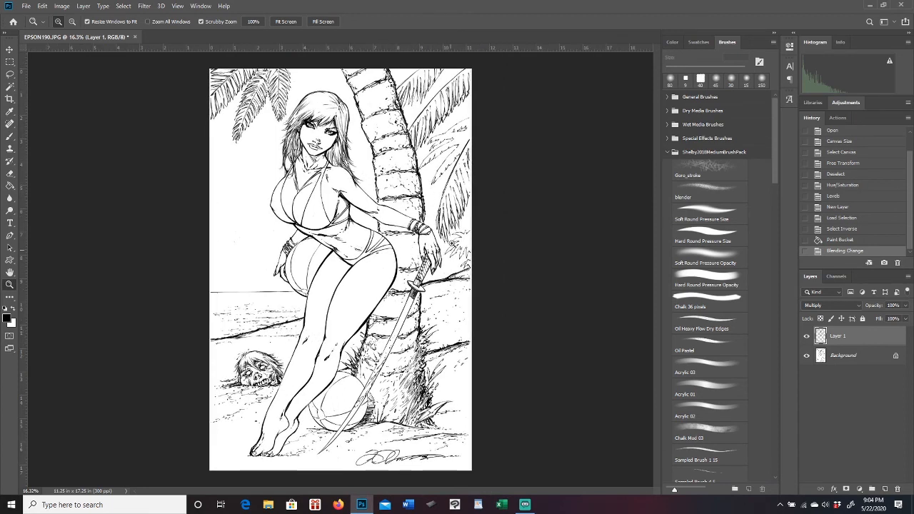
mouse_move(380, 236)
mouse_down()
mouse_move(321, 239)
mouse_move(382, 243)
mouse_up()
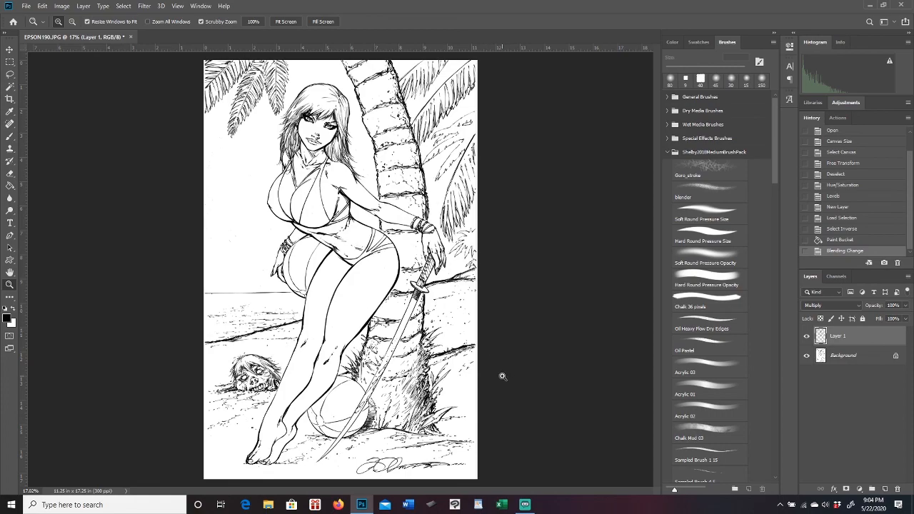
mouse_move(381, 254)
mouse_down()
mouse_move(458, 252)
mouse_move(394, 252)
mouse_up()
- Examine the fine hair strokes above the forehead at up to 500% and compare them with the full drawing
drag(305, 99, 493, 112)
drag(657, 186, 657, 169)
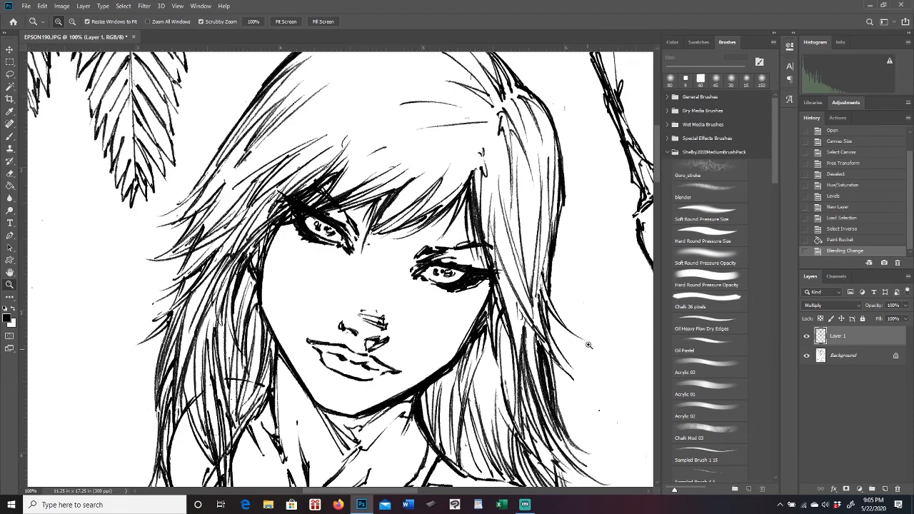
drag(443, 125, 482, 130)
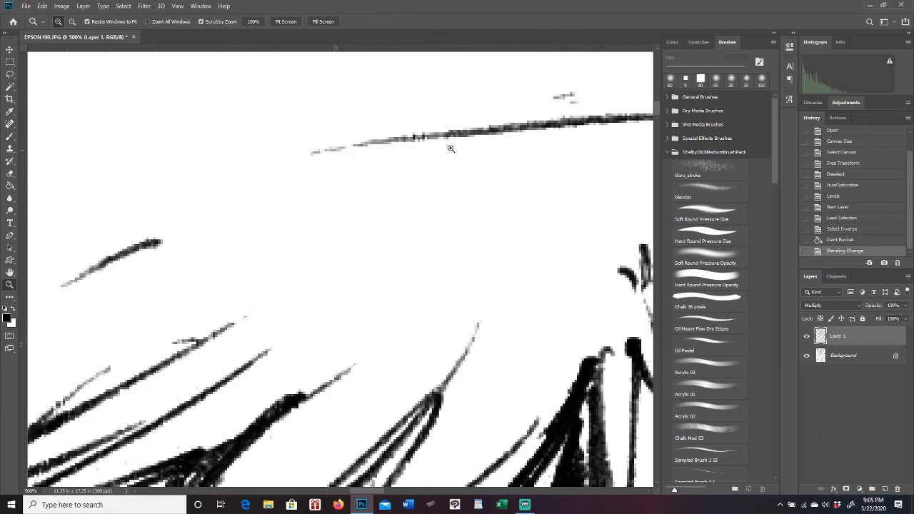
drag(558, 238, 523, 238)
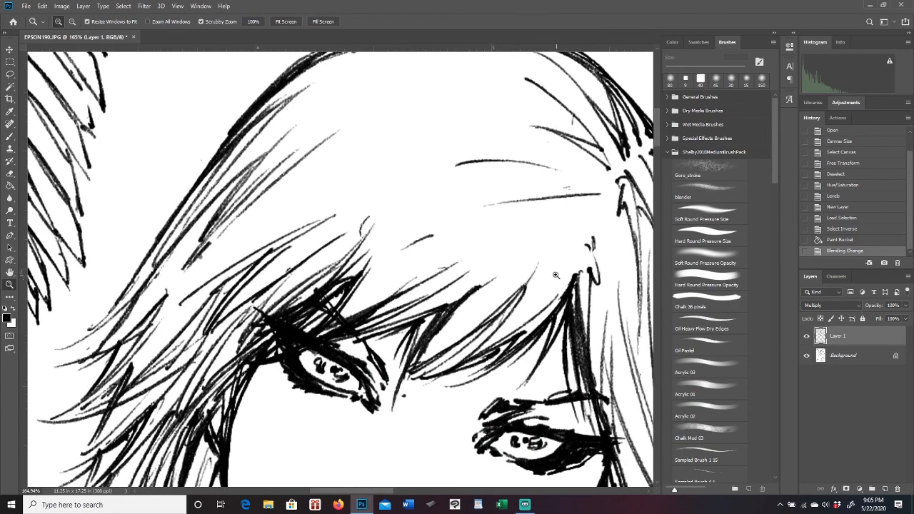
drag(557, 279, 496, 298)
drag(556, 309, 525, 323)
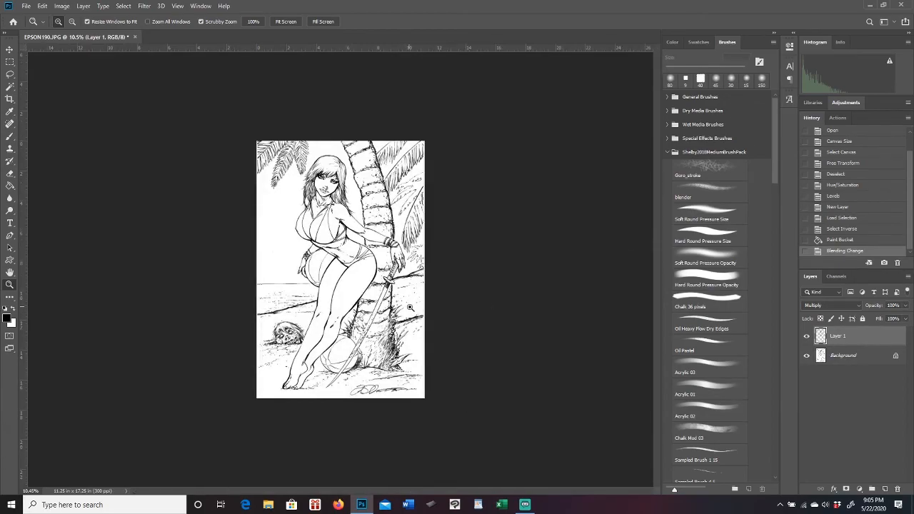
drag(354, 270, 358, 216)
mouse_move(325, 98)
mouse_down()
mouse_move(326, 88)
mouse_move(334, 98)
mouse_up()
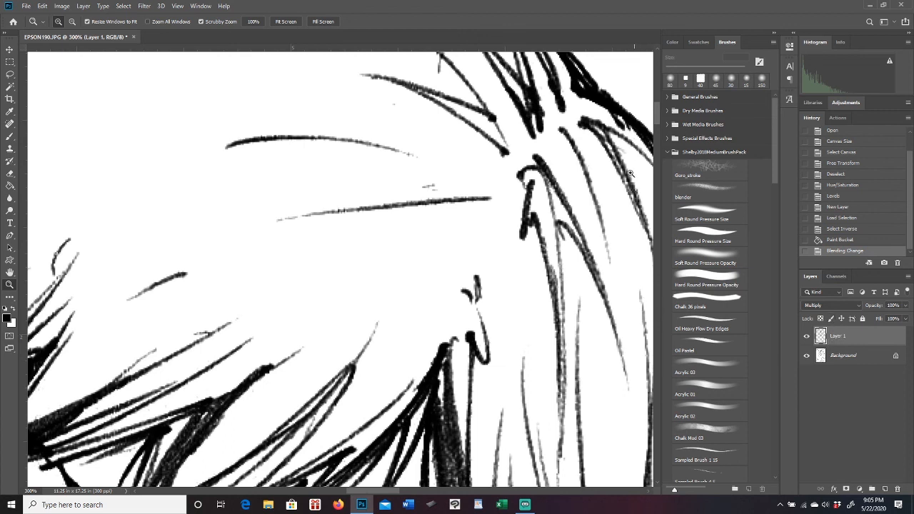
- Try to lighten the vertical border line along the drawing's right edge on Layer 1 with the Dodge tool, using the Highlights and Midtones ranges
drag(658, 120, 645, 205)
drag(367, 490, 636, 478)
click(11, 209)
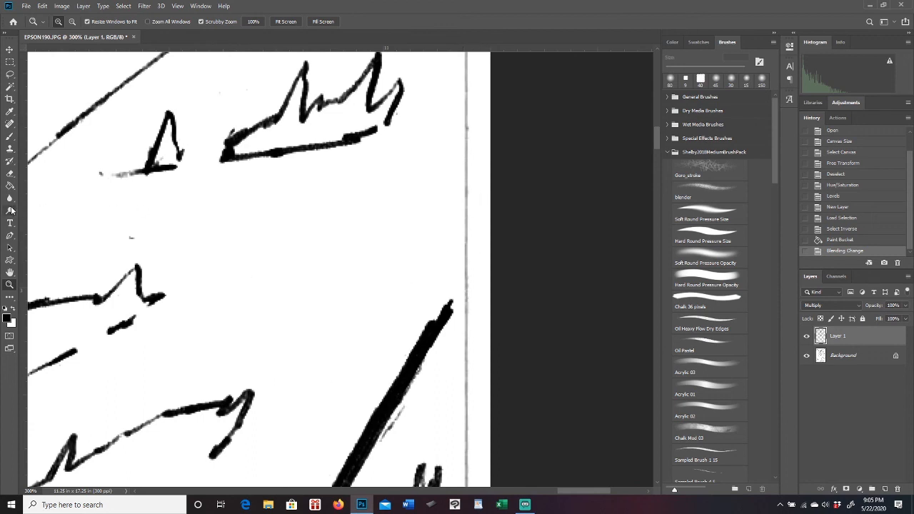
mouse_move(468, 219)
mouse_down()
mouse_move(469, 152)
mouse_move(470, 187)
mouse_up()
click(149, 22)
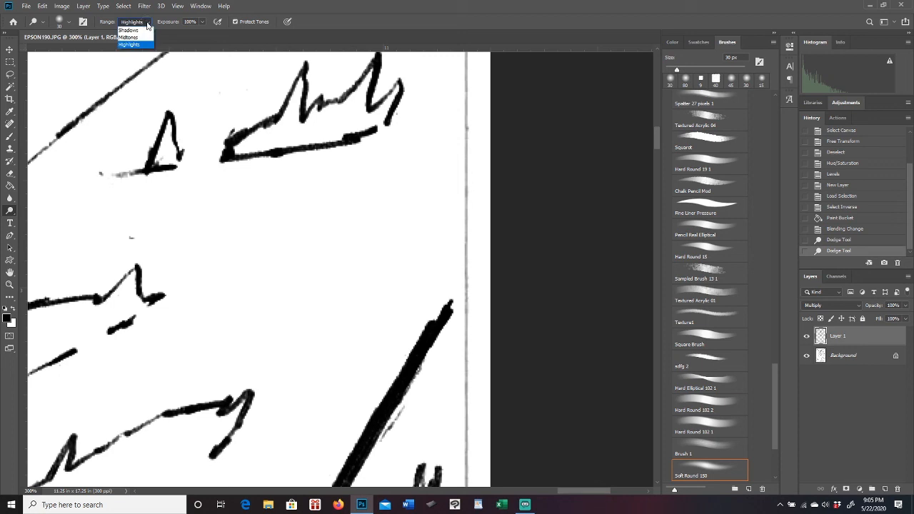
click(143, 35)
drag(467, 160, 473, 184)
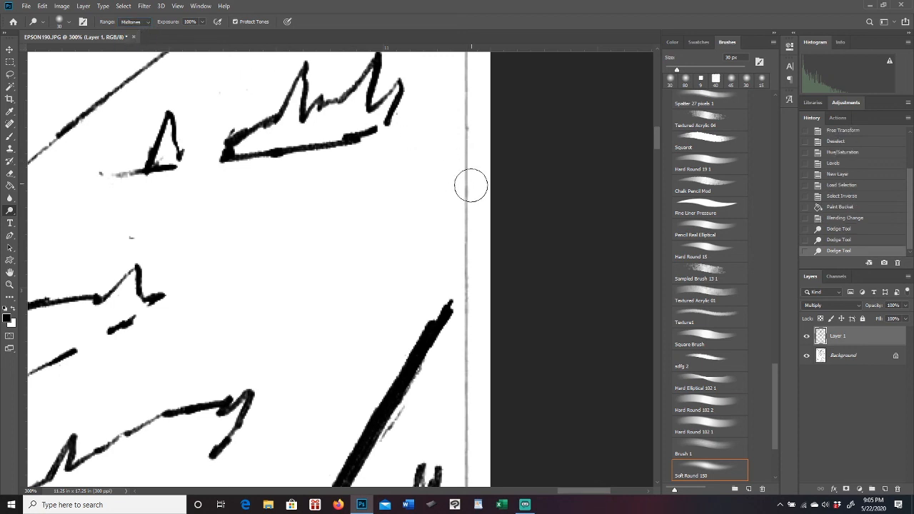
- Flatten the image so Layer 1 and the Background become a single layer
click(840, 355)
click(850, 336)
right_click(853, 335)
click(786, 390)
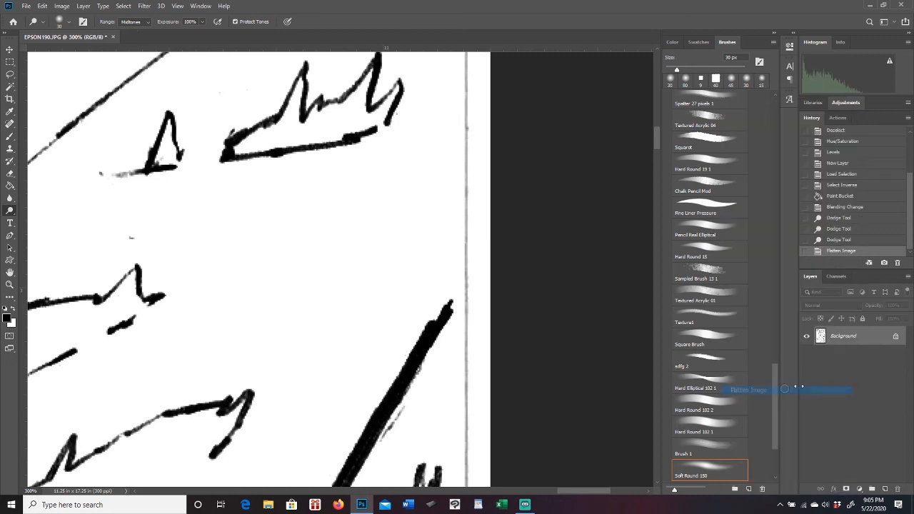
- Try to dodge out the border line on the flattened image with the Midtones and Shadows ranges
drag(471, 192, 469, 180)
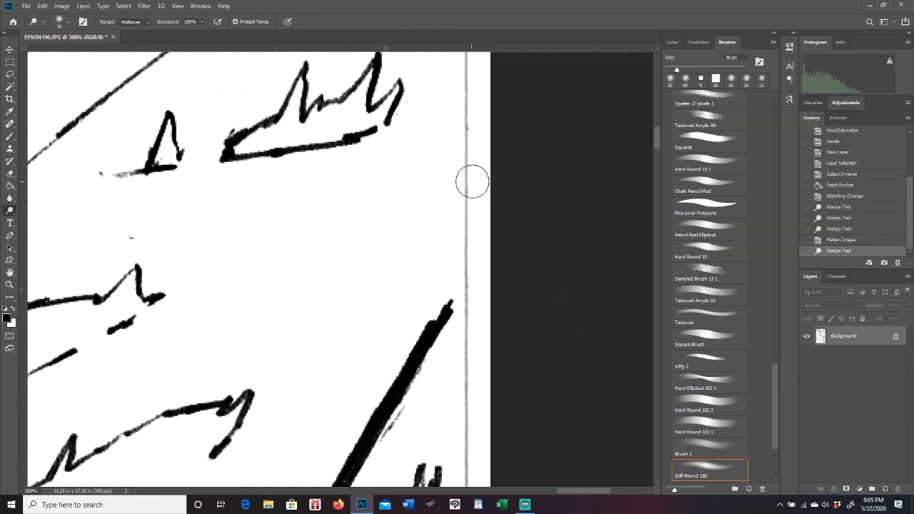
click(147, 29)
click(145, 31)
mouse_move(471, 167)
mouse_down()
mouse_move(472, 228)
mouse_move(467, 214)
mouse_up()
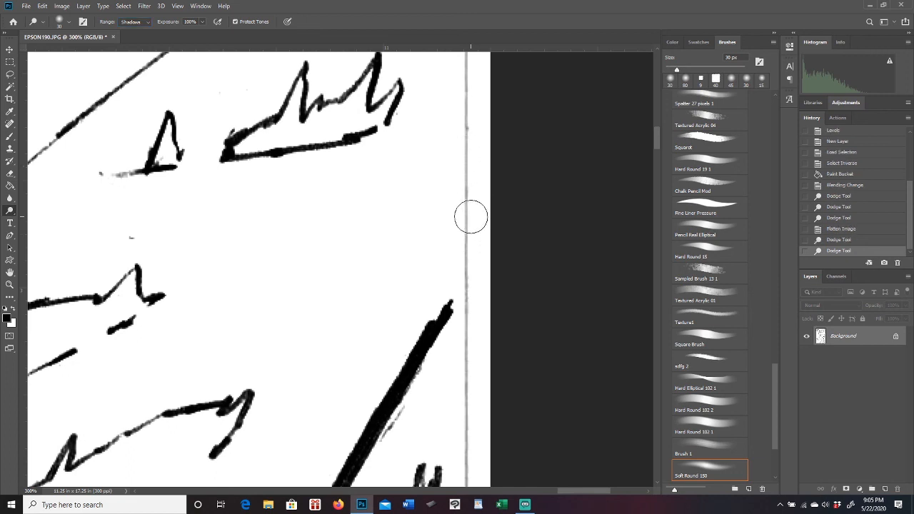
click(9, 74)
mouse_move(159, 225)
mouse_down()
mouse_move(217, 220)
mouse_move(231, 255)
mouse_up()
click(231, 254)
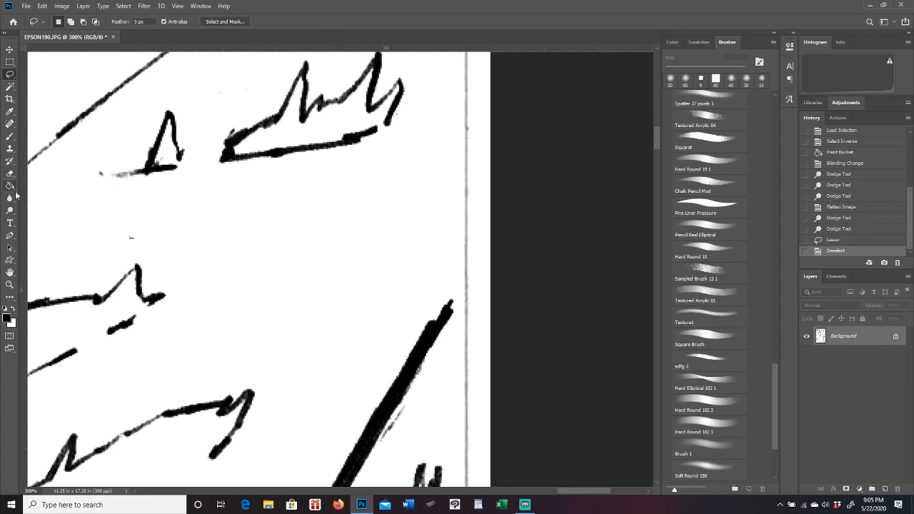
click(9, 210)
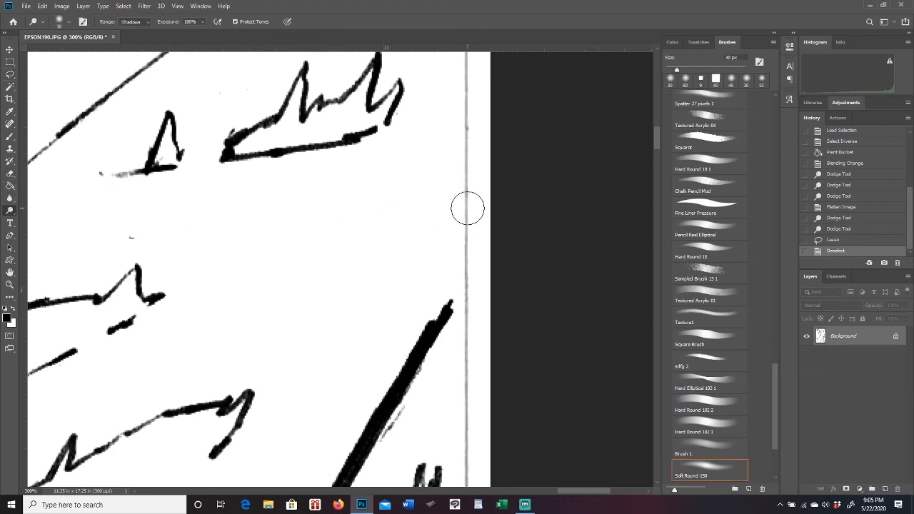
click(235, 124)
- Set the Dodge range to Highlights and brush along the vertical border line at the drawing's right edge to fade it out
click(137, 22)
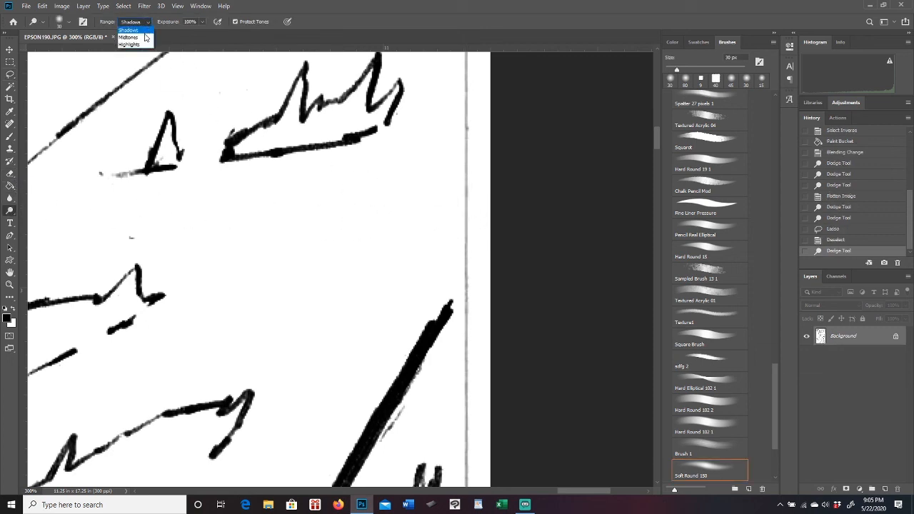
click(129, 44)
mouse_move(477, 251)
mouse_down()
mouse_move(478, 213)
mouse_move(481, 262)
mouse_move(475, 199)
mouse_up()
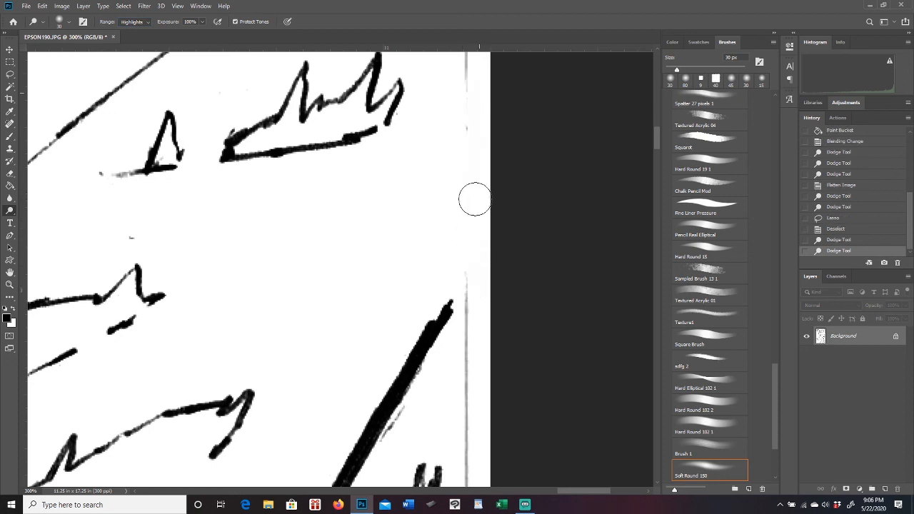
drag(654, 137, 657, 150)
mouse_move(478, 75)
mouse_down()
mouse_move(469, 202)
mouse_move(473, 110)
mouse_move(481, 338)
mouse_move(509, 500)
mouse_up()
- Marquee-select a narrow strip along the drawing's right edge, check the whole drawing, and drop the selection
click(10, 62)
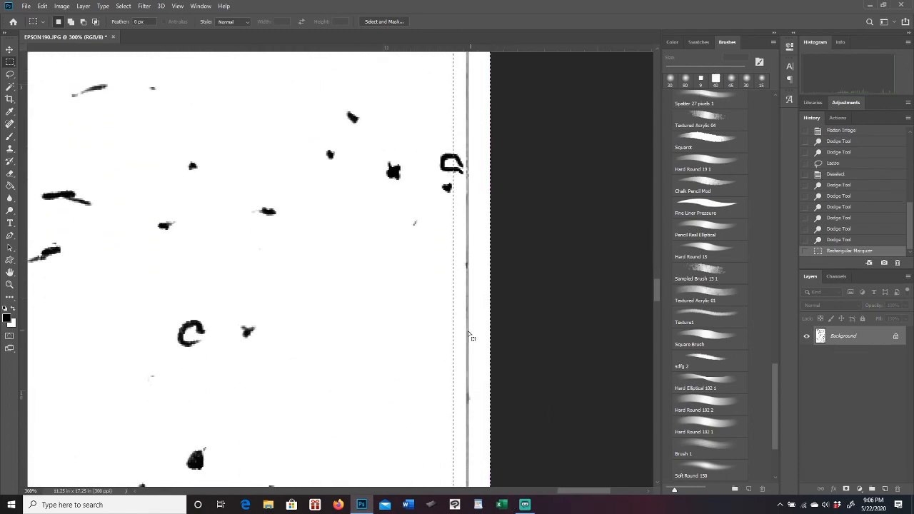
key(z)
drag(458, 249, 380, 226)
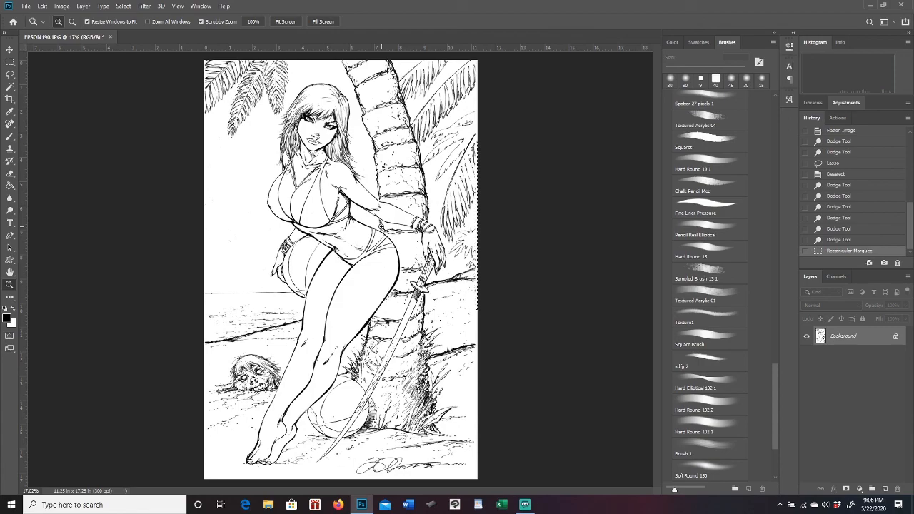
drag(325, 133, 355, 128)
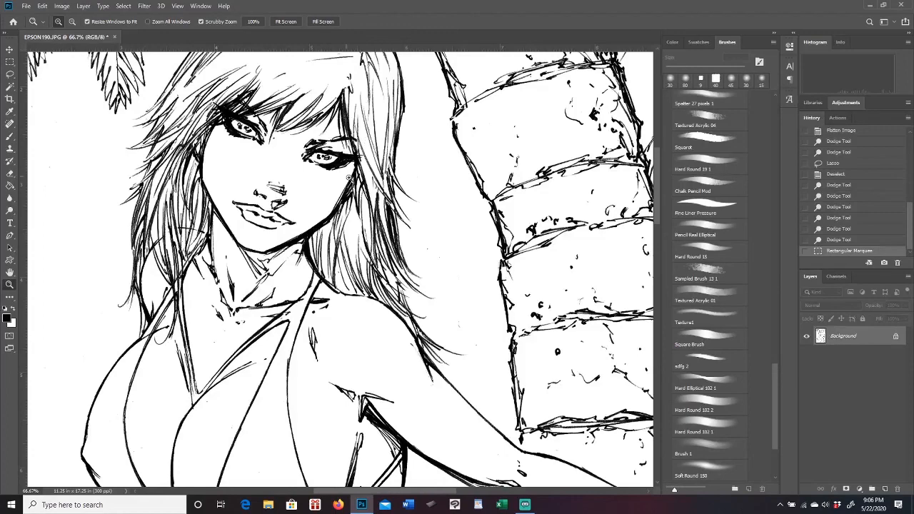
drag(428, 278, 392, 291)
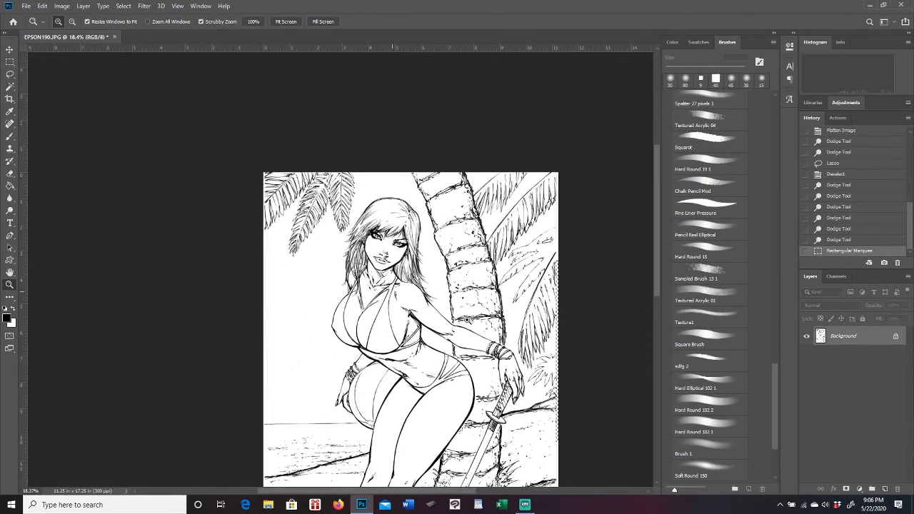
drag(466, 321, 416, 310)
key(ctrl+0)
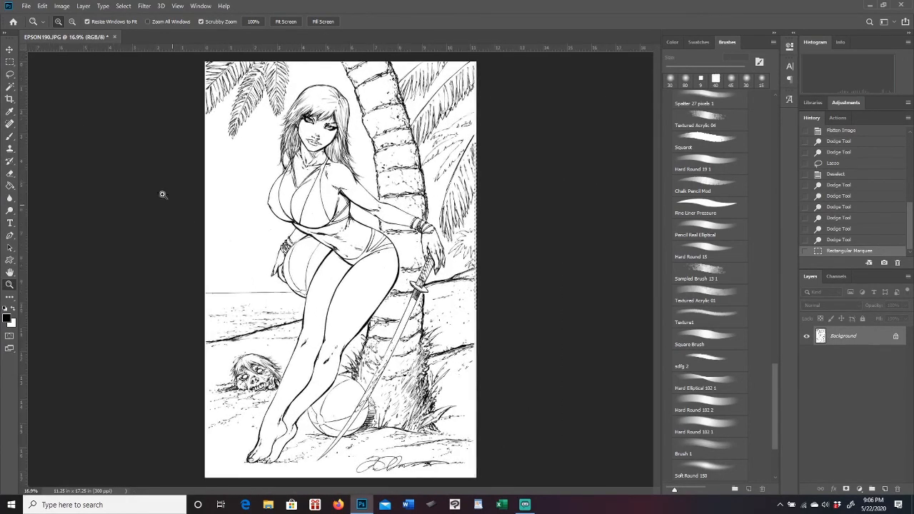
click(10, 74)
click(94, 87)
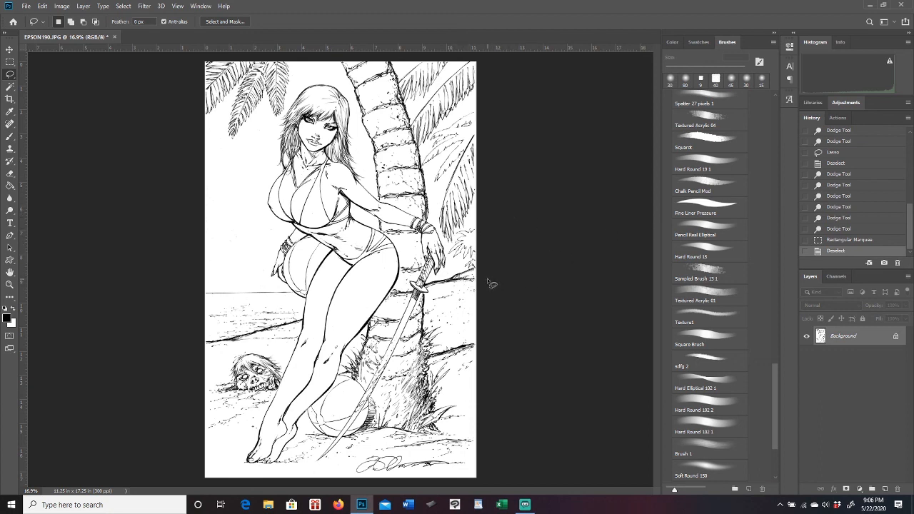
- Examine the cleaned line work on the figure's torso, face and hair at up to 66.7%
click(10, 284)
click(472, 238)
click(472, 238)
click(519, 227)
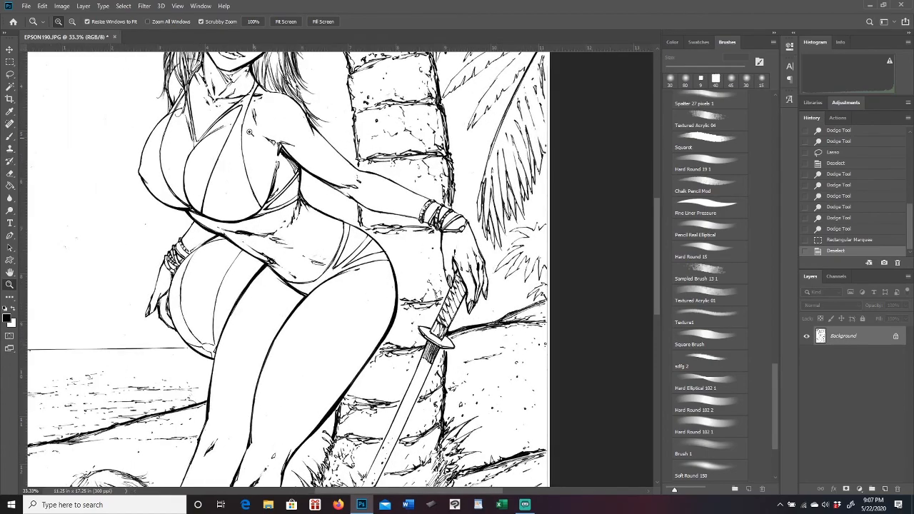
click(224, 113)
click(224, 114)
drag(658, 216, 658, 168)
mouse_move(383, 493)
mouse_down()
mouse_move(458, 490)
mouse_move(369, 490)
mouse_up()
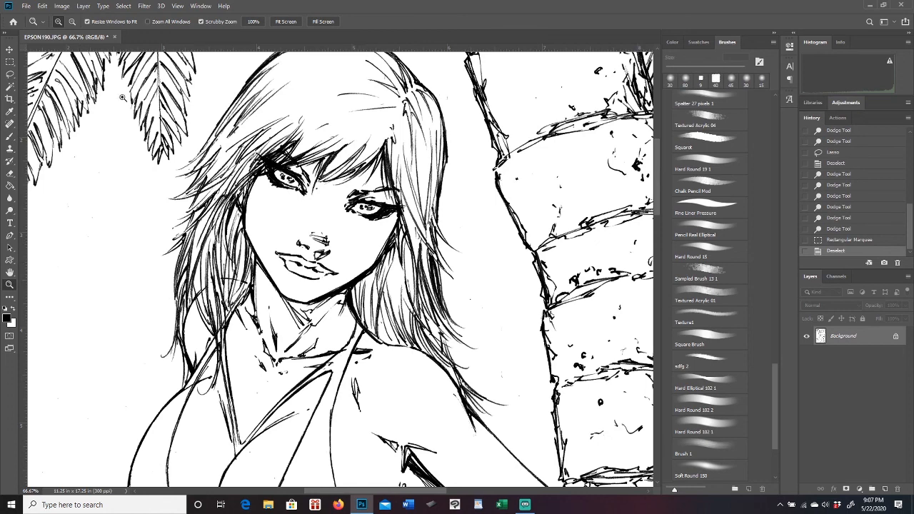
mouse_move(651, 172)
mouse_down()
mouse_move(652, 161)
mouse_move(651, 211)
mouse_move(651, 162)
mouse_up()
- Examine the hair strokes beside the bangs at 300% and compare them with the upper body and the full drawing
drag(430, 173, 483, 163)
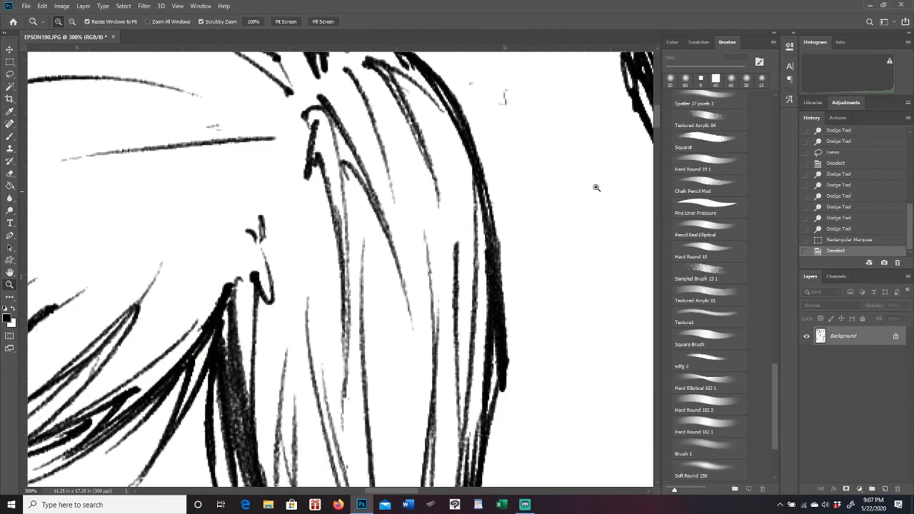
drag(655, 117, 656, 128)
drag(508, 283, 442, 290)
mouse_move(486, 323)
mouse_down()
mouse_move(443, 332)
mouse_move(489, 395)
mouse_up()
drag(429, 491, 466, 492)
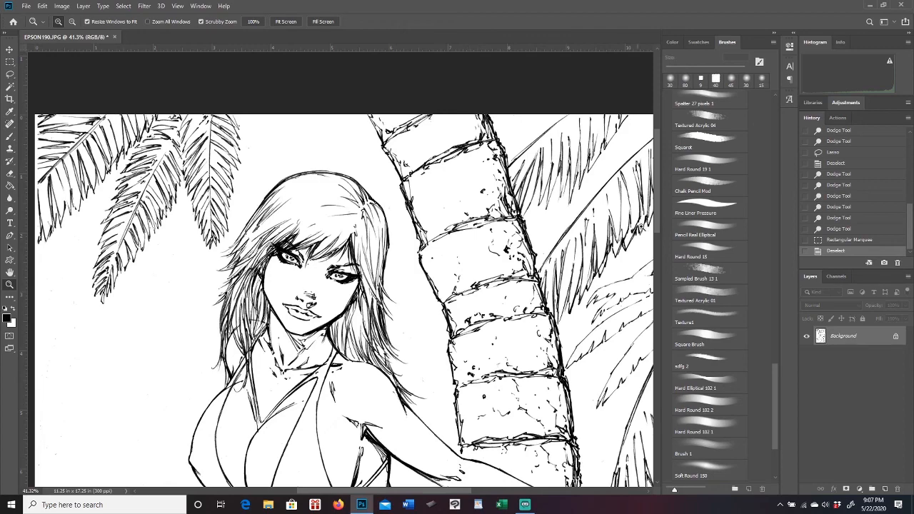
drag(656, 171, 657, 200)
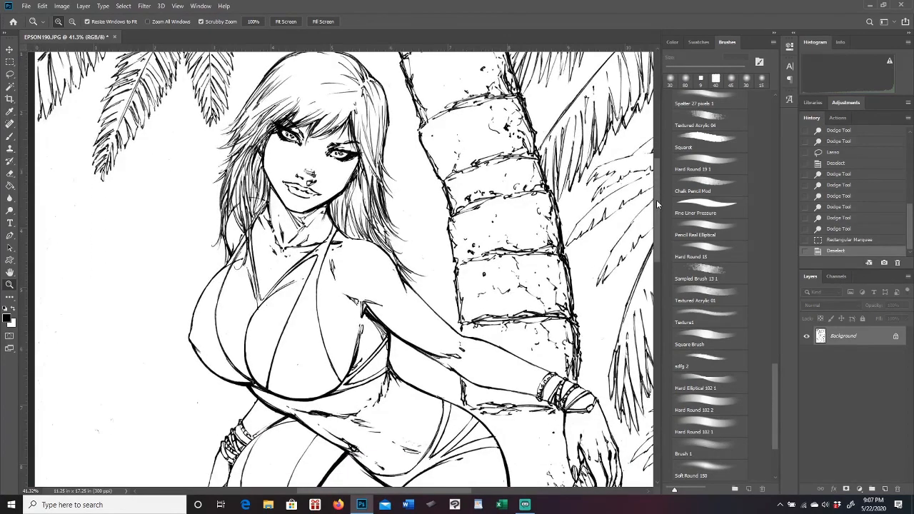
drag(657, 201, 657, 211)
drag(452, 284, 419, 296)
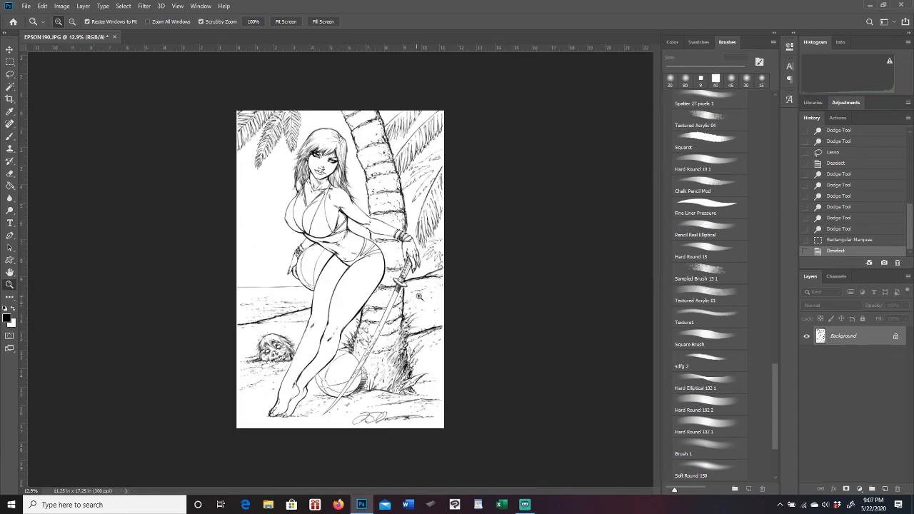
drag(363, 260, 376, 258)
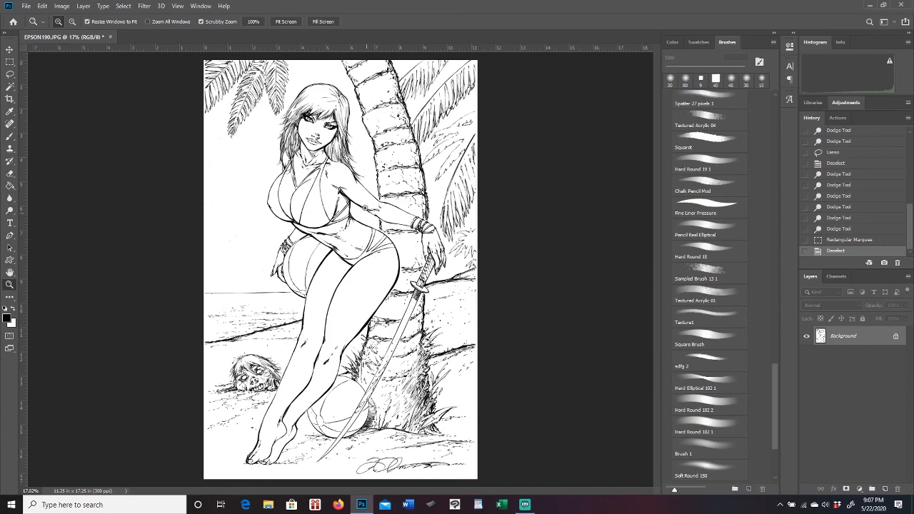
- Examine the line quality of the face, upper body and sword hand against the full-page view
mouse_move(313, 119)
mouse_down()
mouse_move(372, 135)
mouse_move(457, 204)
mouse_move(546, 307)
mouse_up()
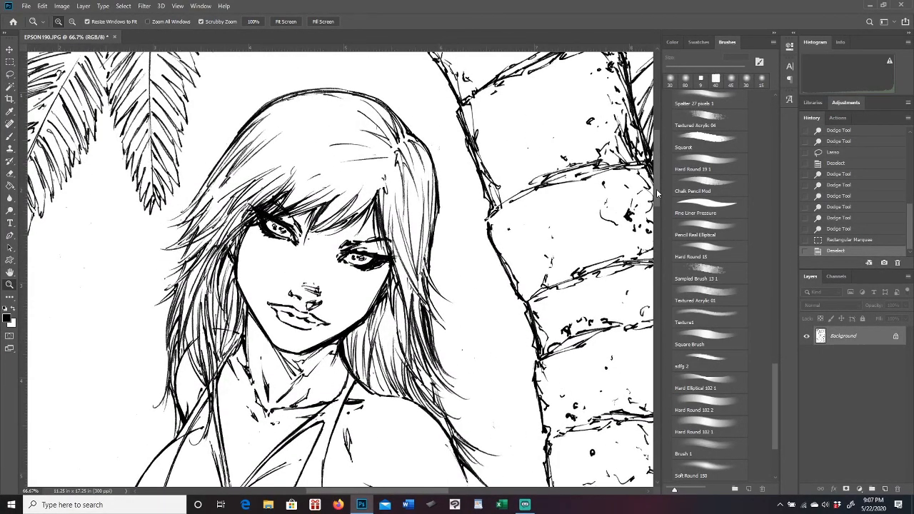
alt+click(487, 346)
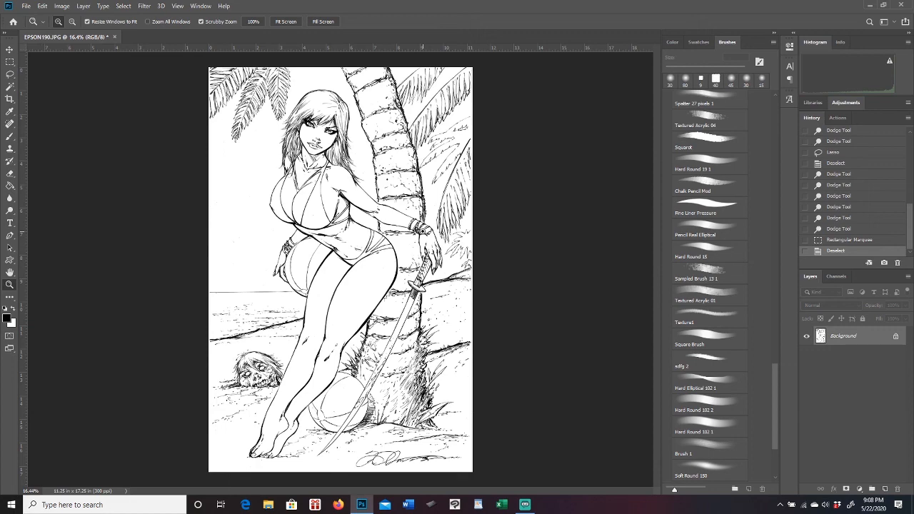
drag(316, 143, 369, 194)
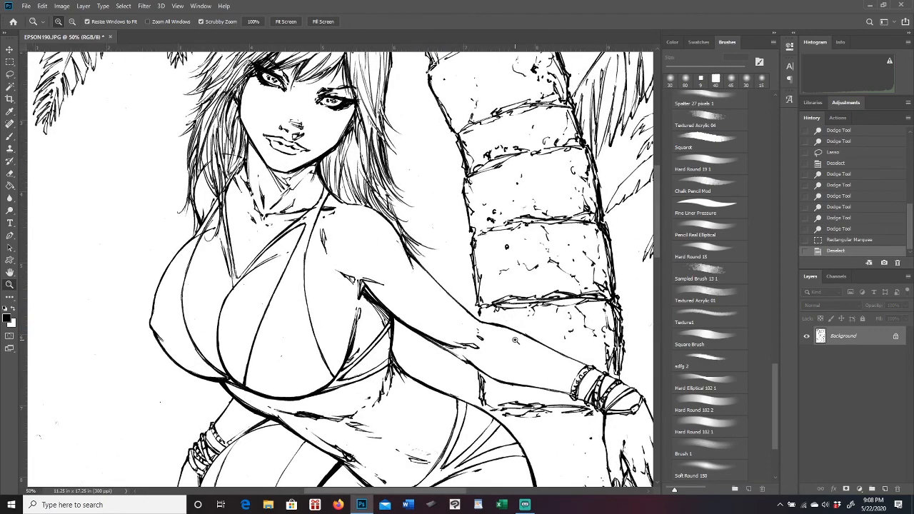
drag(531, 335, 480, 355)
drag(379, 307, 410, 295)
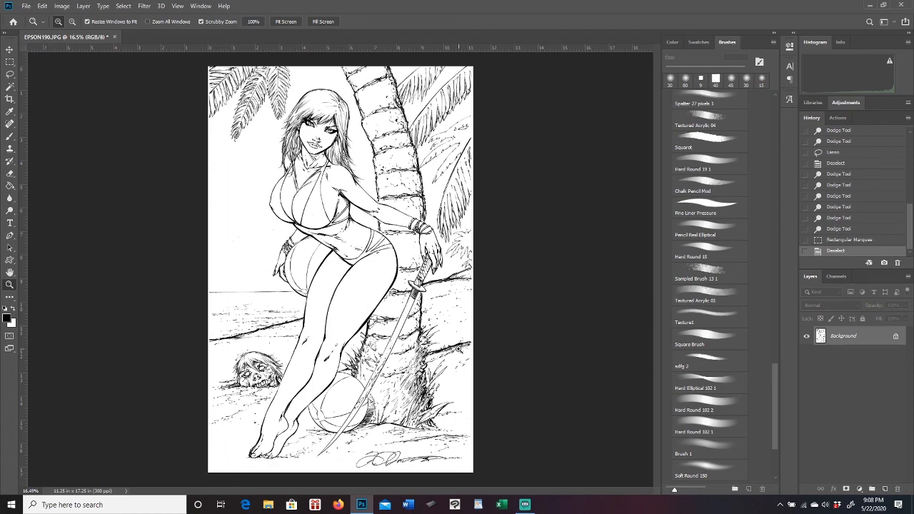
mouse_move(394, 288)
mouse_down()
mouse_move(432, 273)
mouse_move(387, 278)
mouse_up()
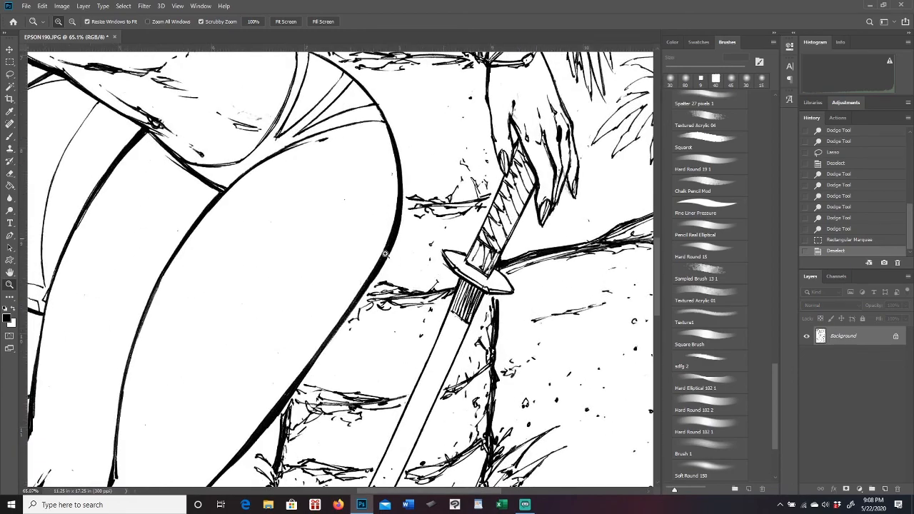
key(ctrl+0)
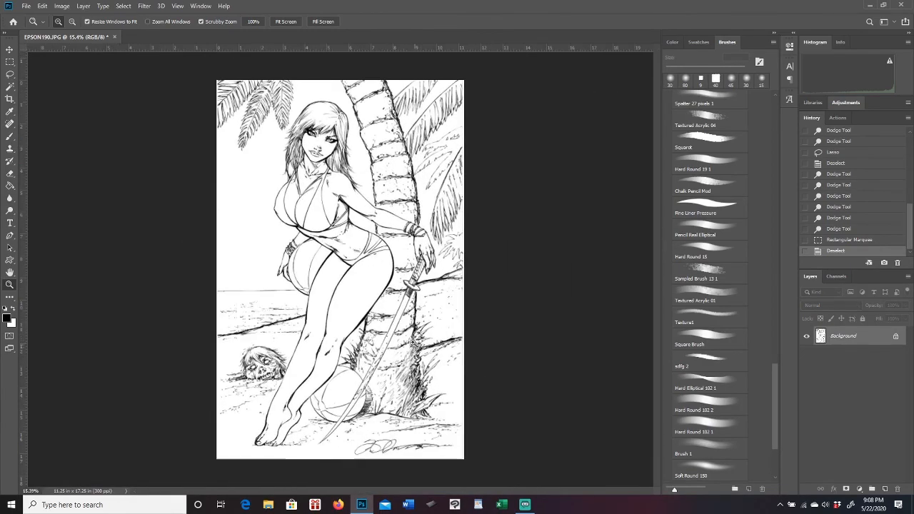
- Examine the severed head in the sand and the upper half of the figure, comparing both with the full page
mouse_move(442, 388)
mouse_down()
mouse_move(474, 391)
mouse_move(448, 389)
mouse_up()
drag(286, 366, 323, 367)
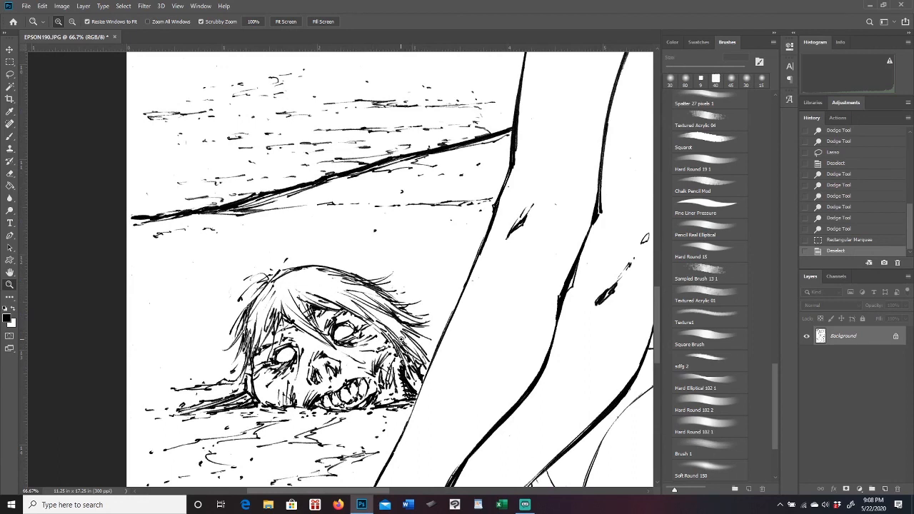
mouse_move(390, 327)
mouse_down()
mouse_move(382, 336)
mouse_move(286, 347)
mouse_up()
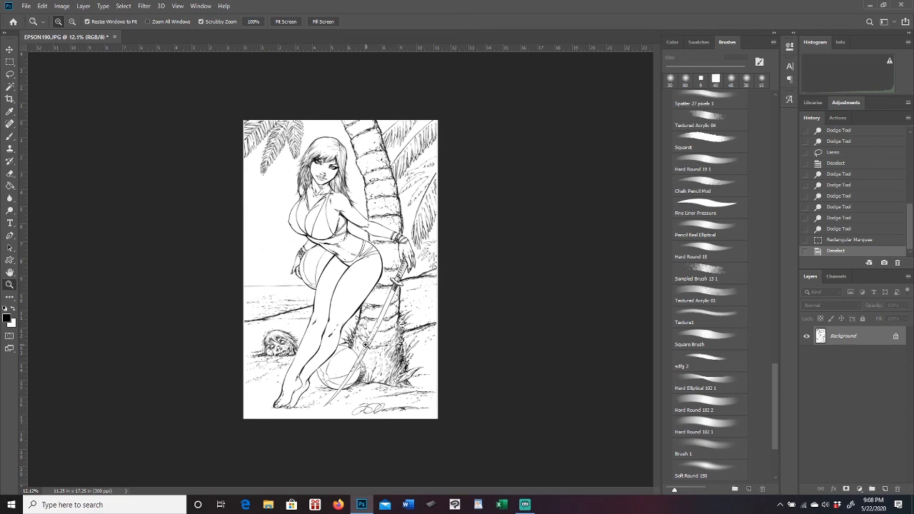
mouse_move(373, 320)
mouse_down()
mouse_move(359, 320)
mouse_move(405, 326)
mouse_up()
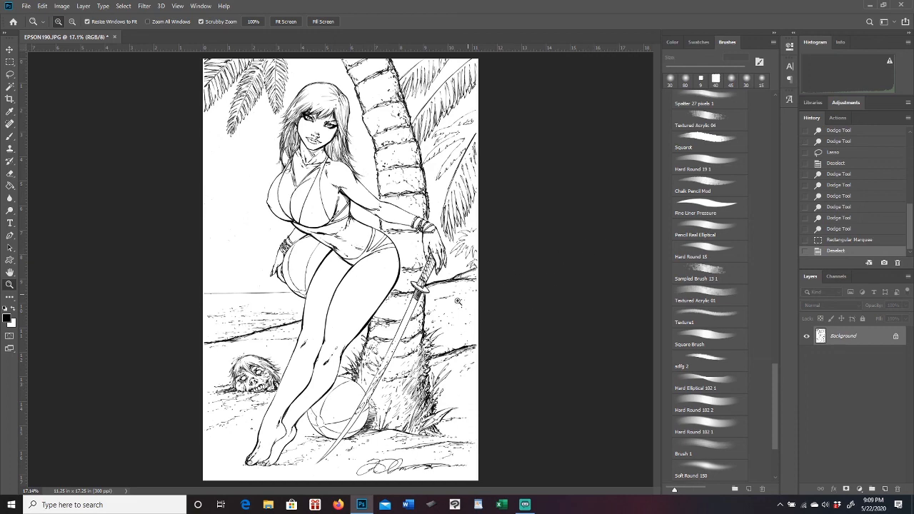
mouse_move(433, 308)
mouse_down()
mouse_move(391, 309)
mouse_move(429, 310)
mouse_up()
drag(340, 121, 379, 200)
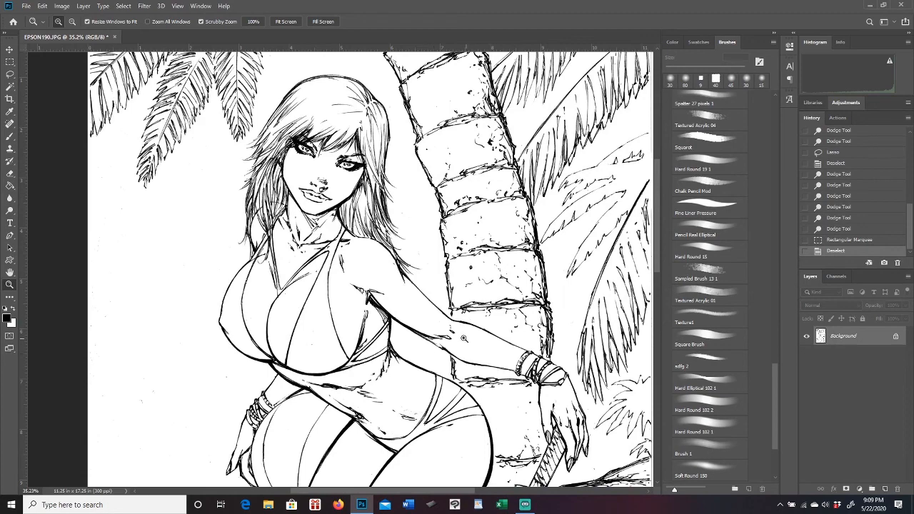
drag(508, 299, 447, 328)
drag(390, 315, 408, 309)
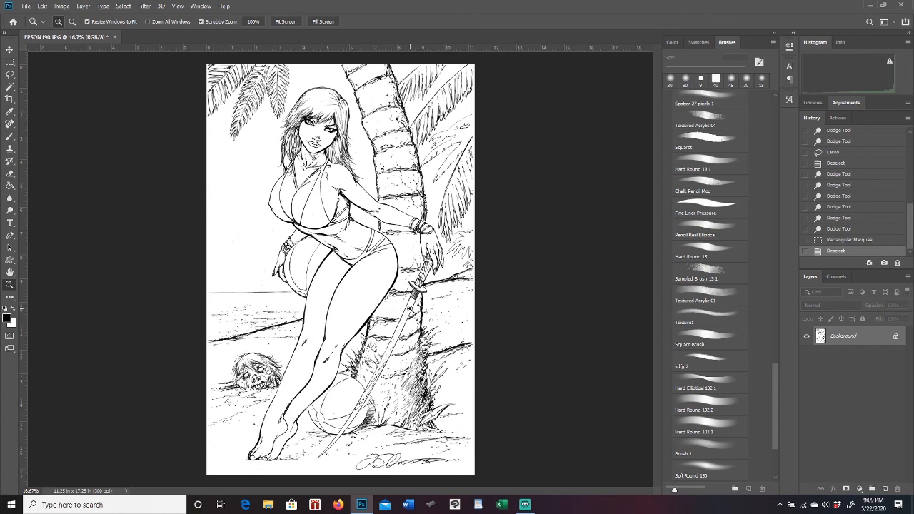
mouse_move(433, 304)
mouse_down()
mouse_move(409, 305)
mouse_move(435, 308)
mouse_up()
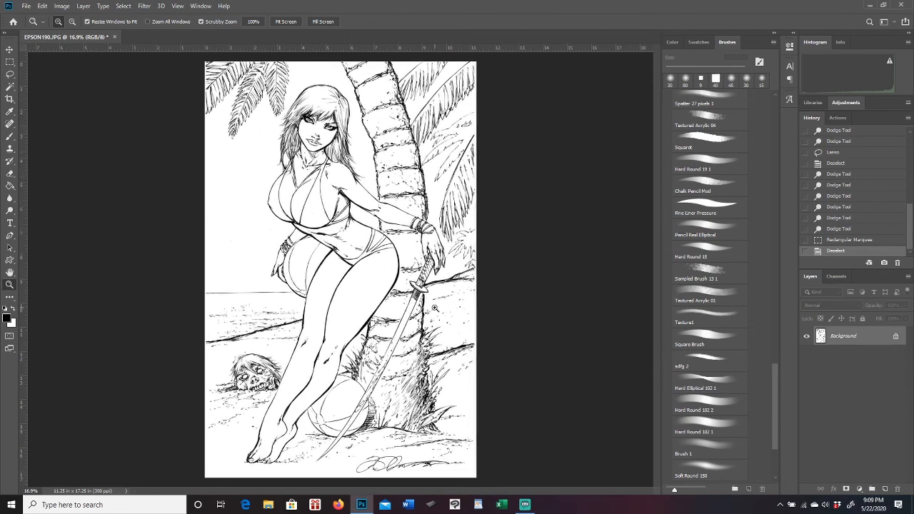